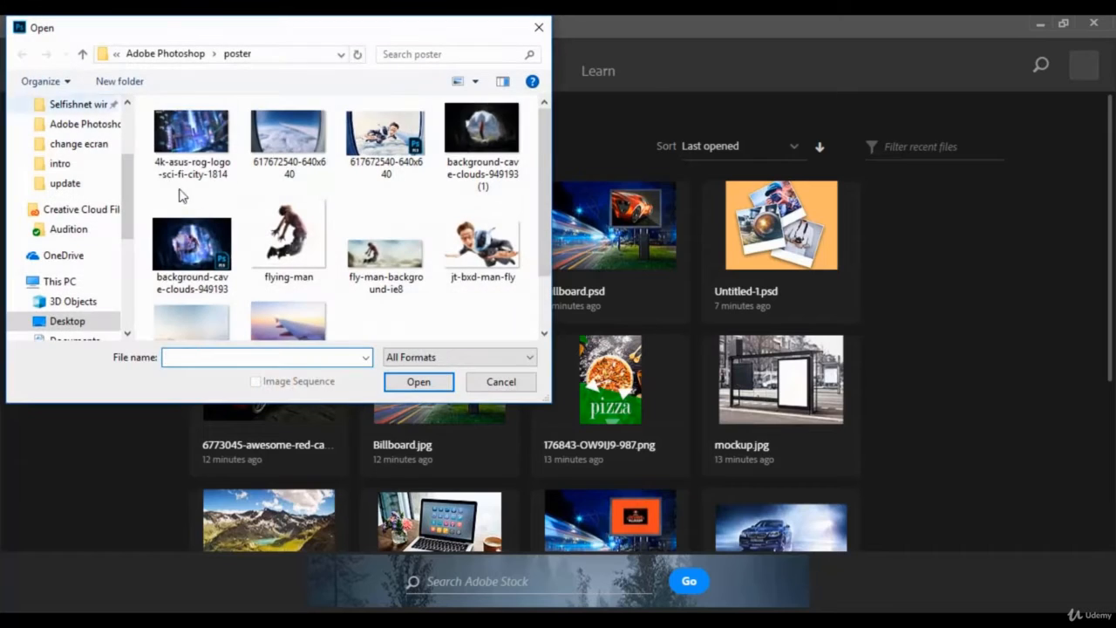
pyautogui.scroll(-1, 436, 282)
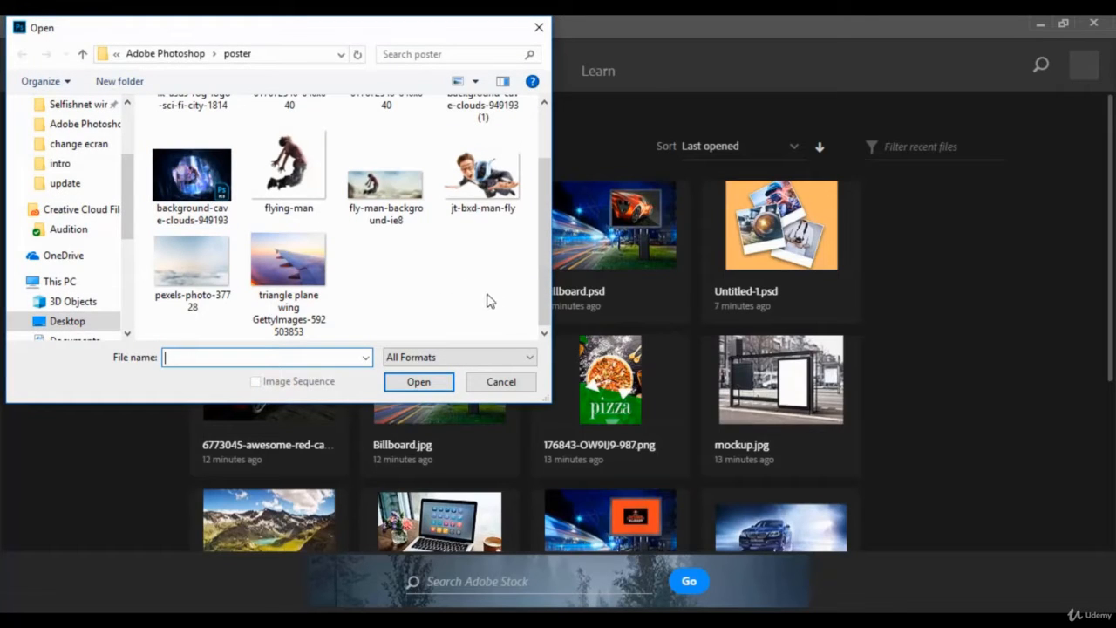
pyautogui.scroll(1, 428, 313)
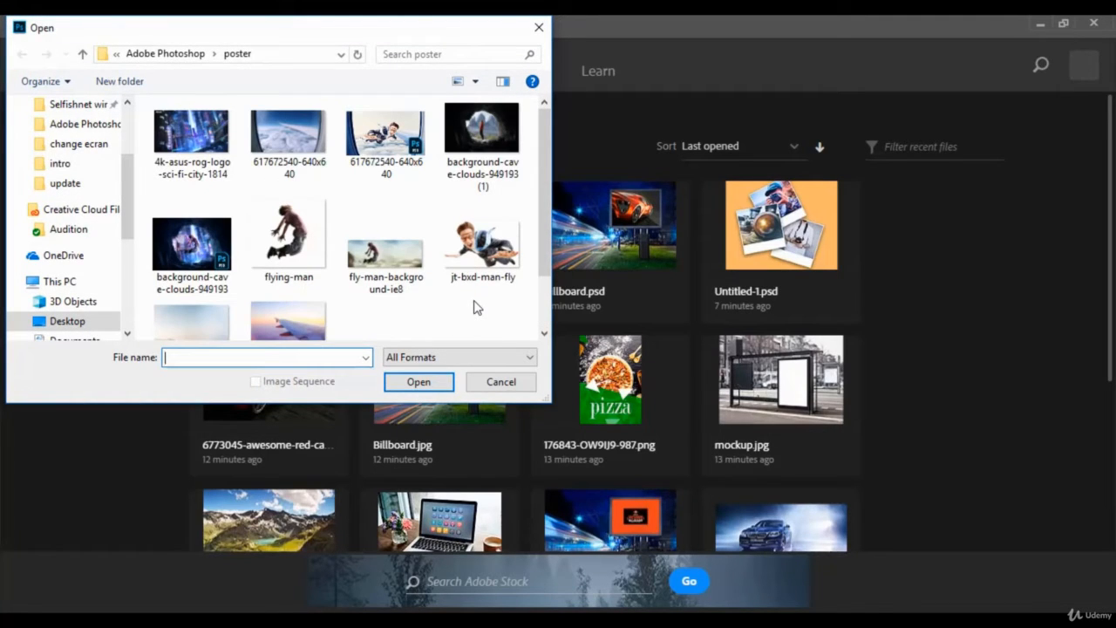
pyautogui.click(287, 137)
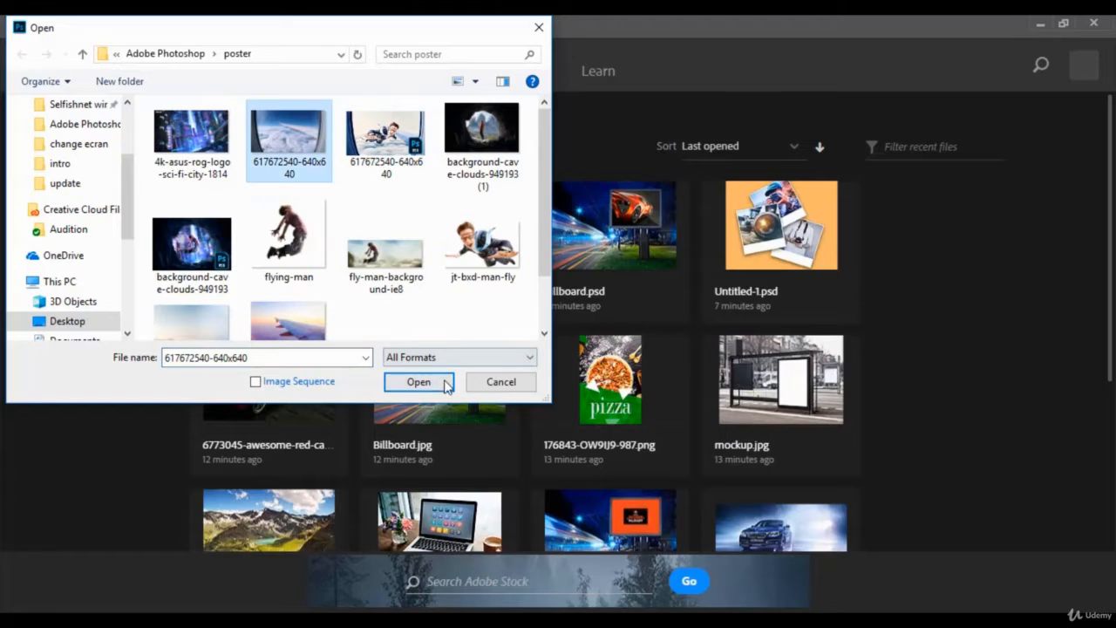
pyautogui.click(419, 381)
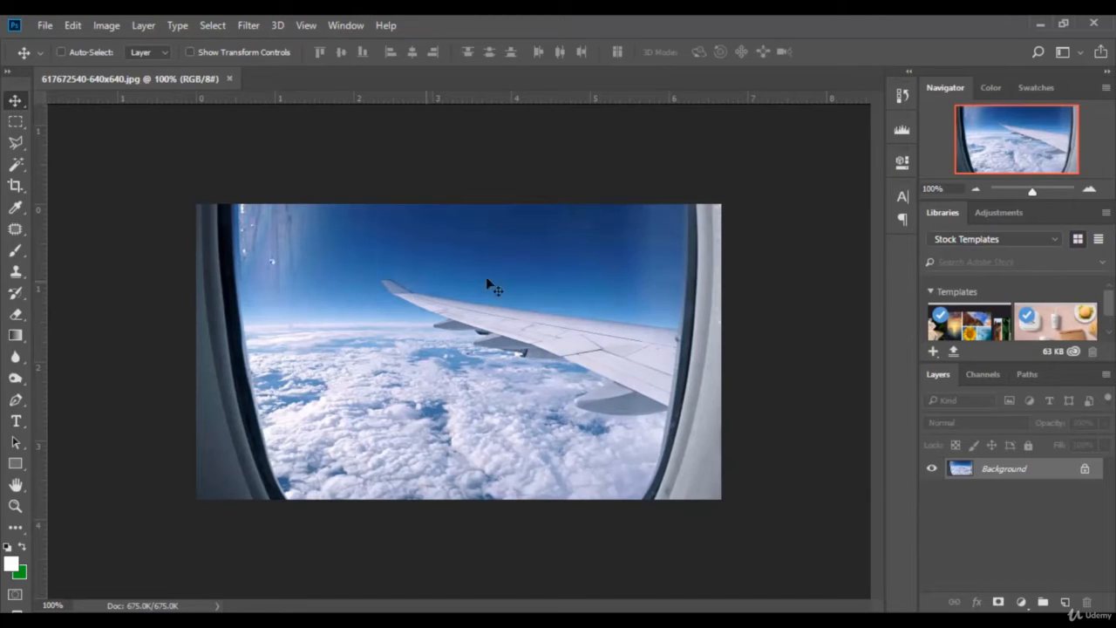
# Step: Unlock the Background into Layer 0 and trace a Polygonal Lasso selection around the window opening
pyautogui.click(1085, 471)
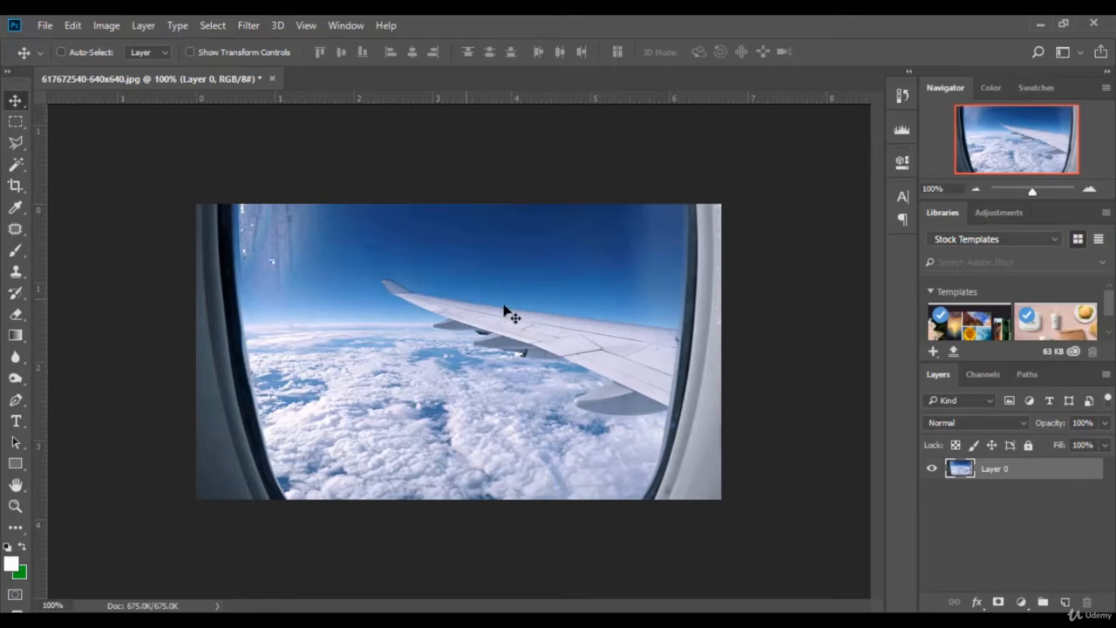
pyautogui.click(15, 144)
pyautogui.moveTo(1037, 192); pyautogui.dragTo(1037, 192)
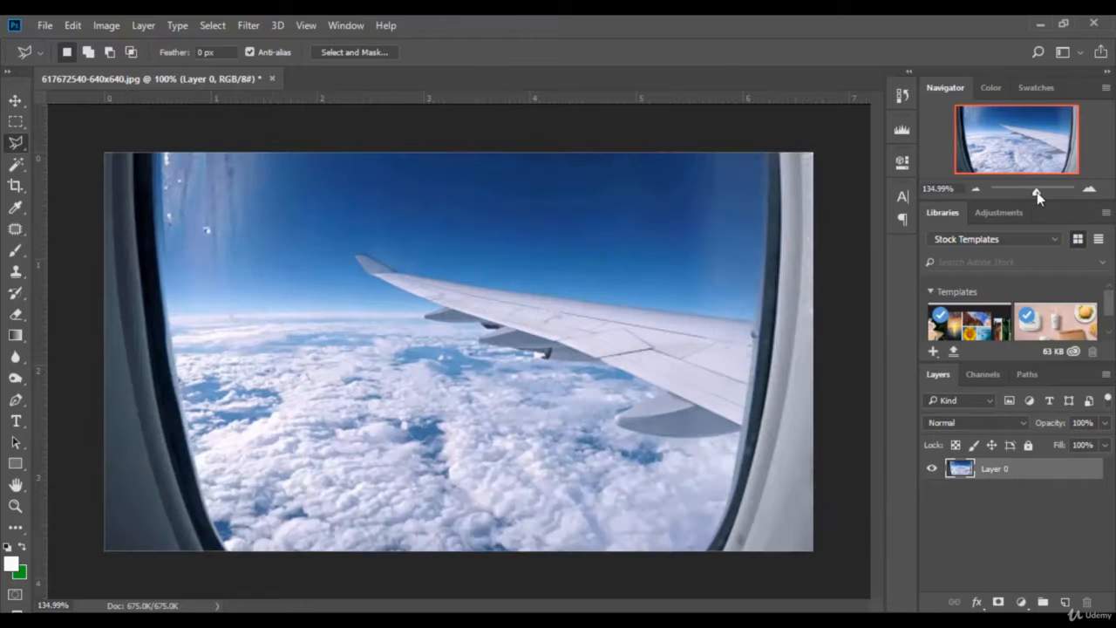
pyautogui.click(157, 156)
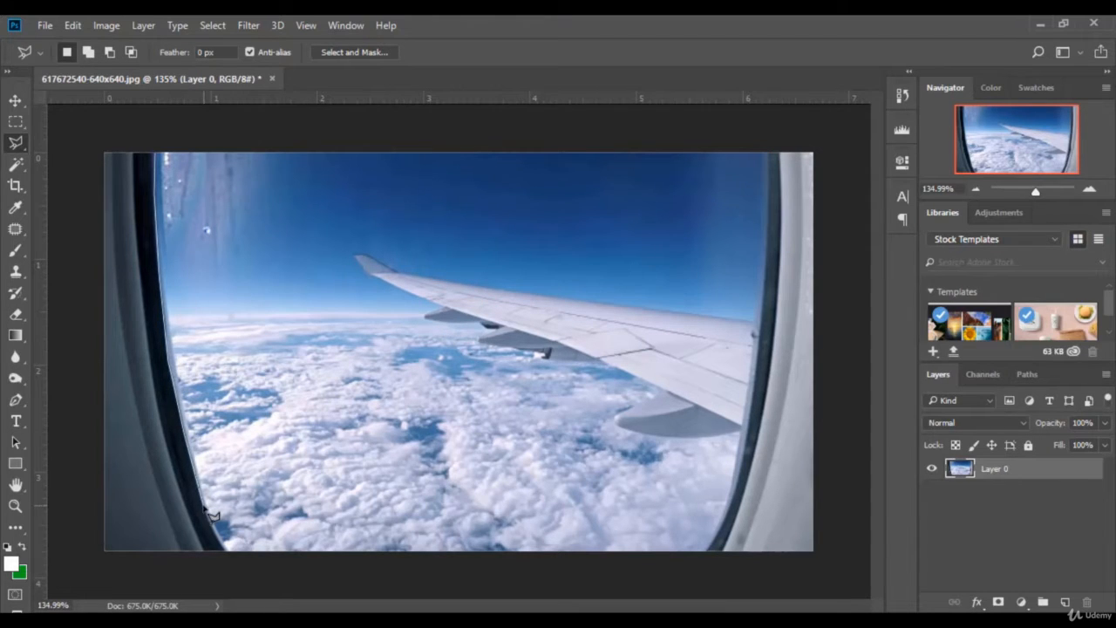
pyautogui.click(228, 560)
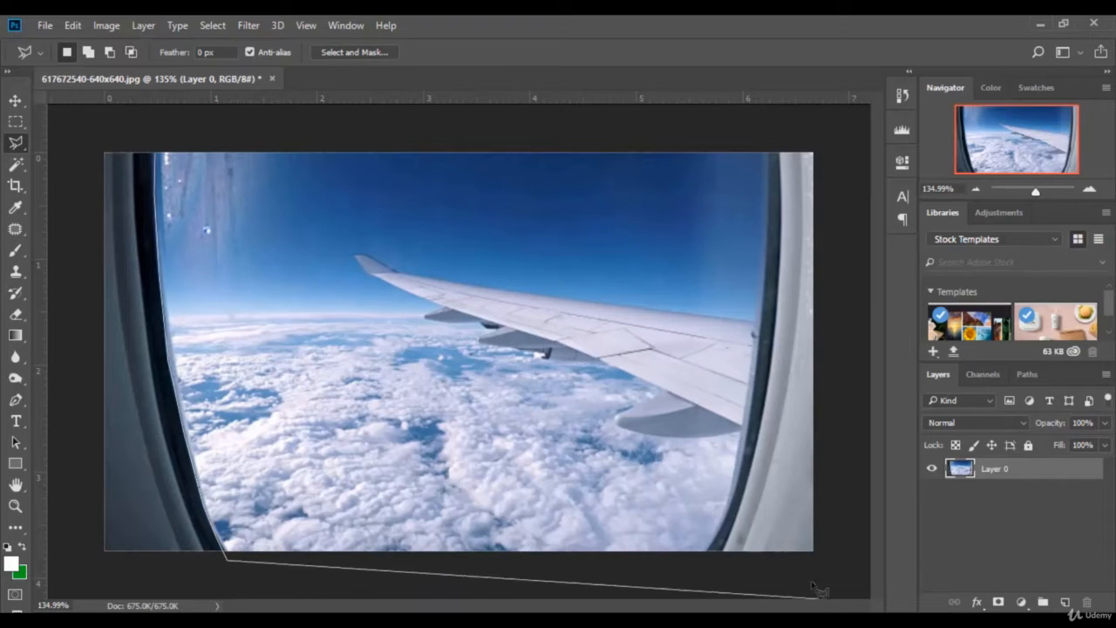
pyautogui.click(708, 553)
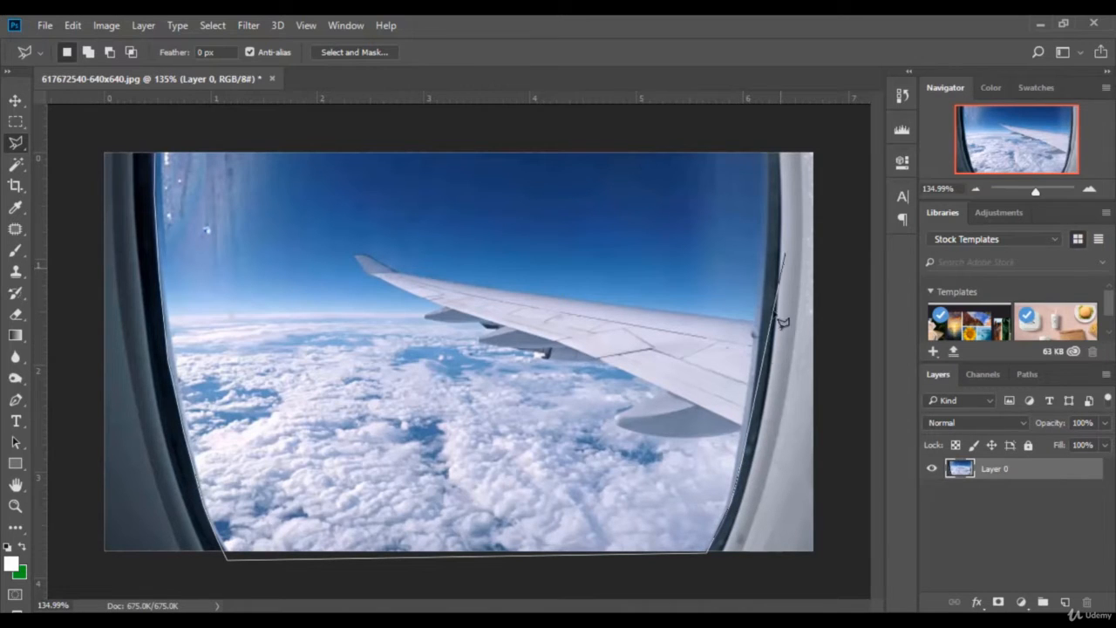
pyautogui.click(765, 278)
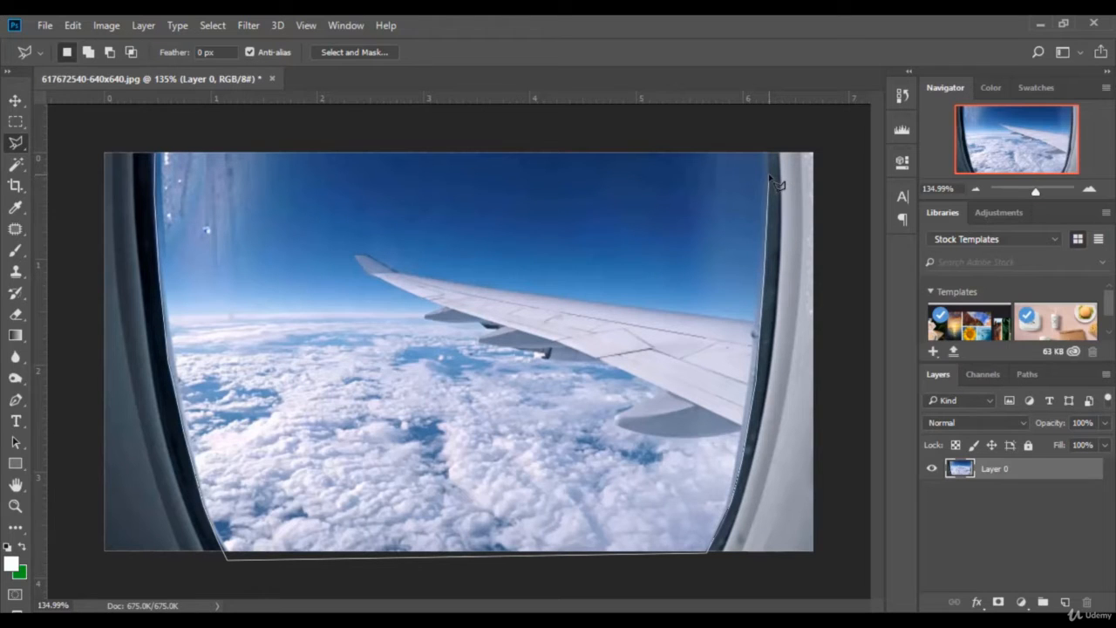
pyautogui.click(769, 134)
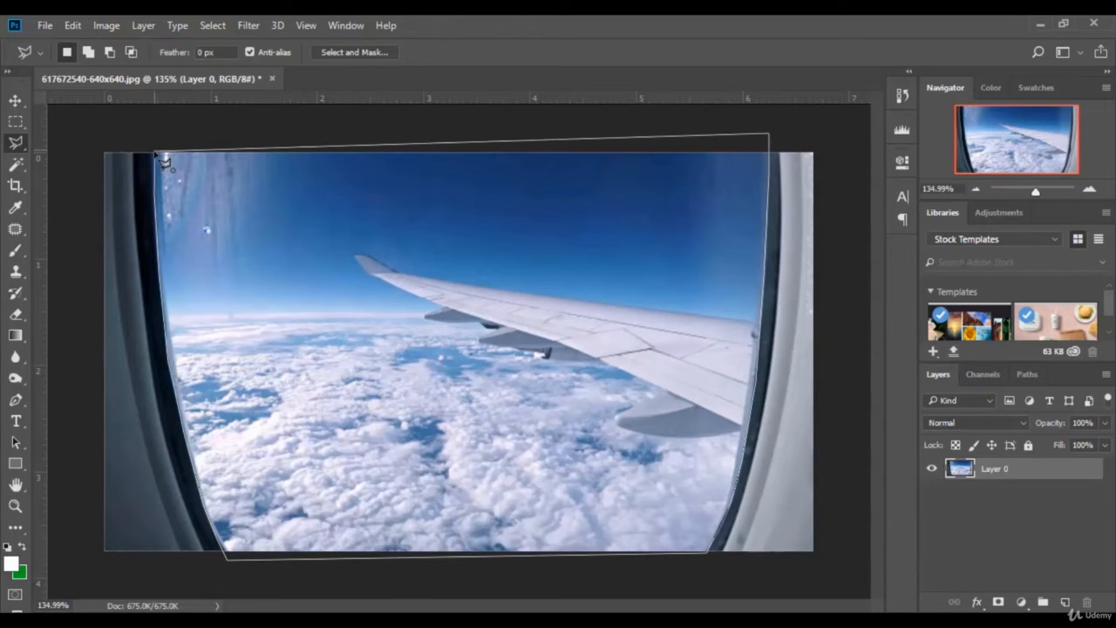
pyautogui.click(159, 145)
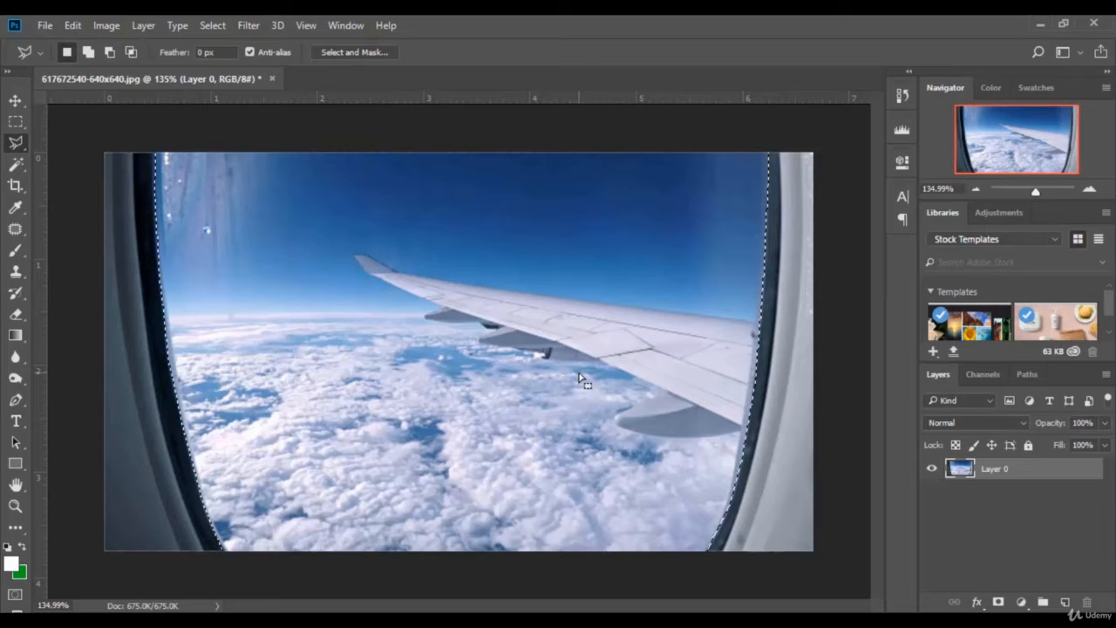
# Step: Cut the window view onto Layer 1, then delete that layer to leave a transparent opening
pyautogui.rightClick(426, 325)
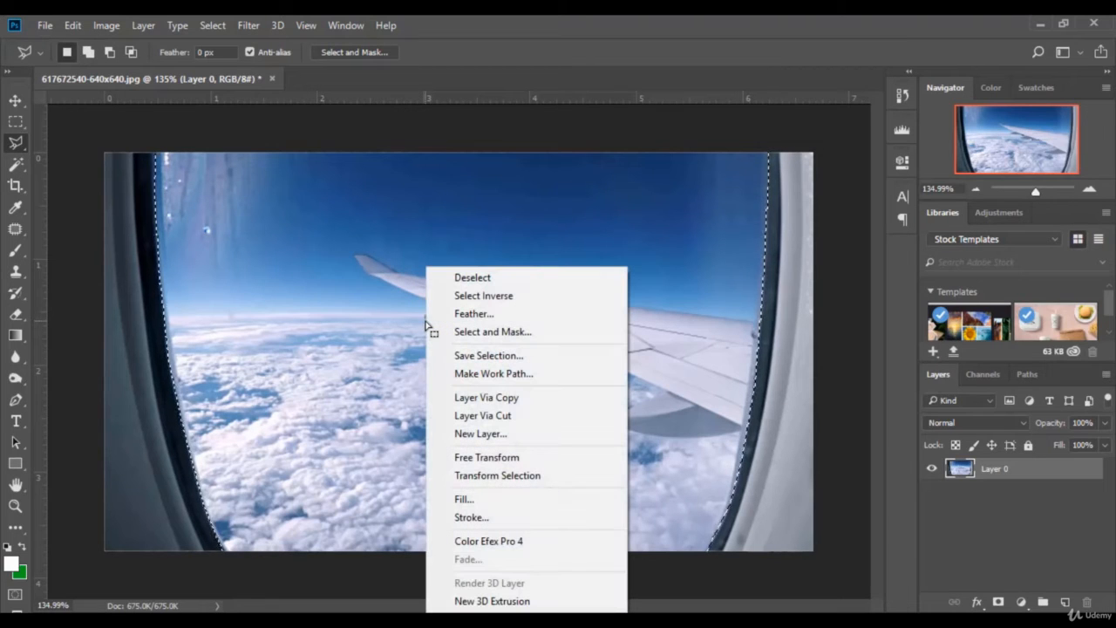
pyautogui.click(497, 417)
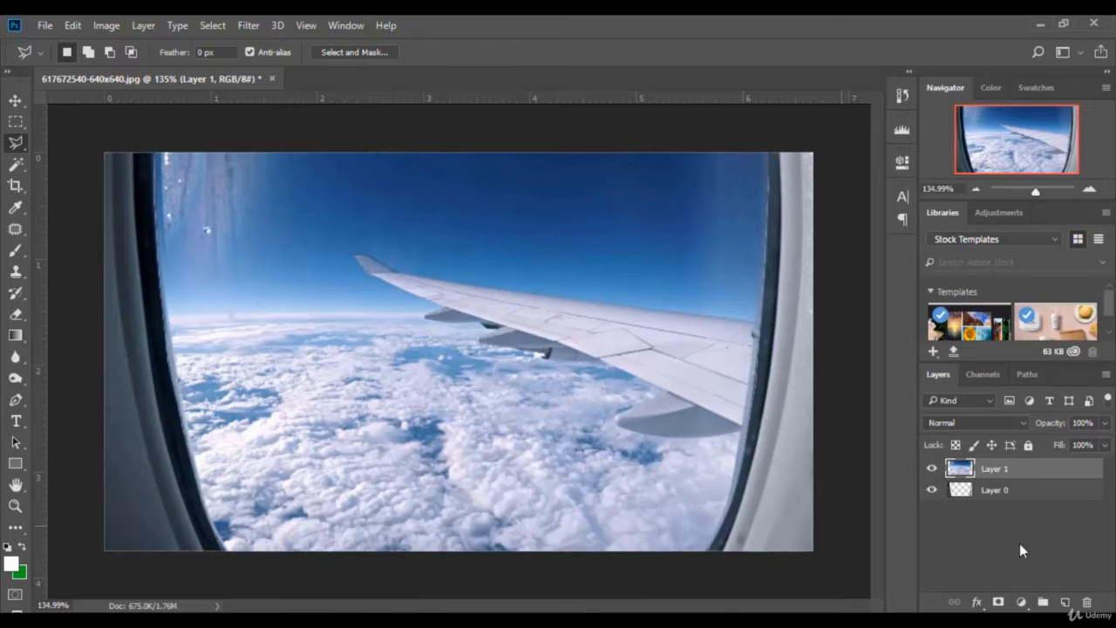
pyautogui.rightClick(1032, 473)
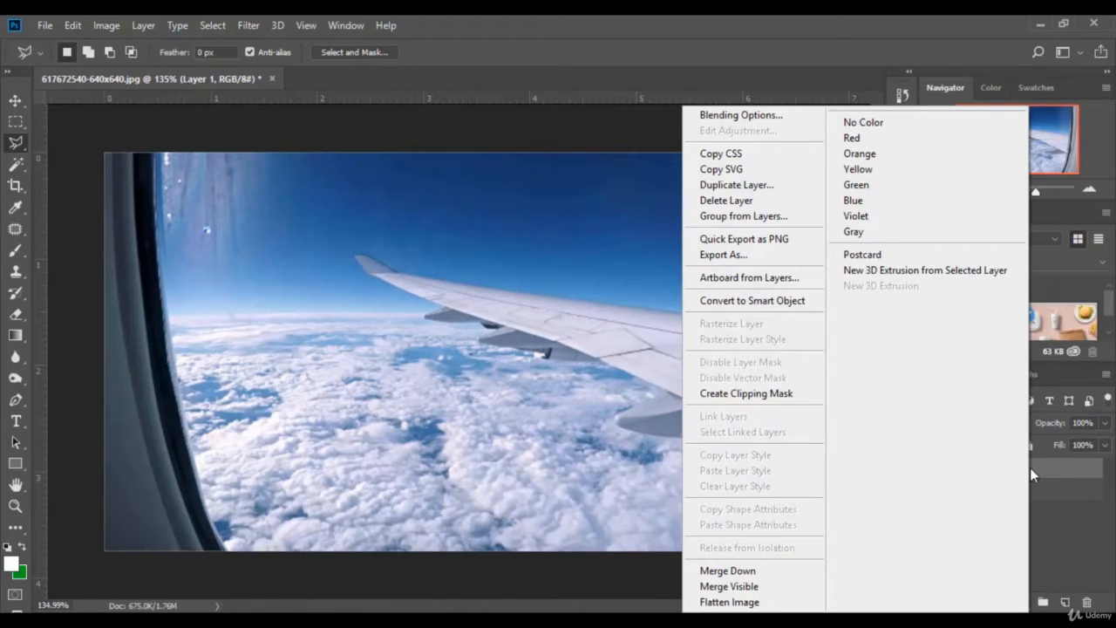
pyautogui.click(742, 201)
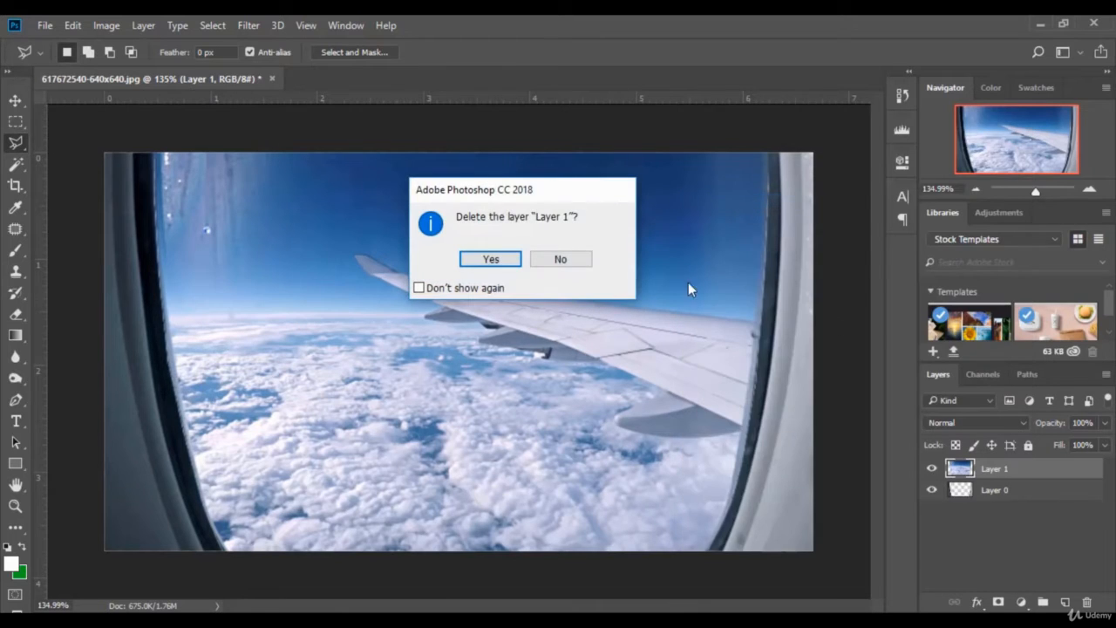
pyautogui.click(499, 261)
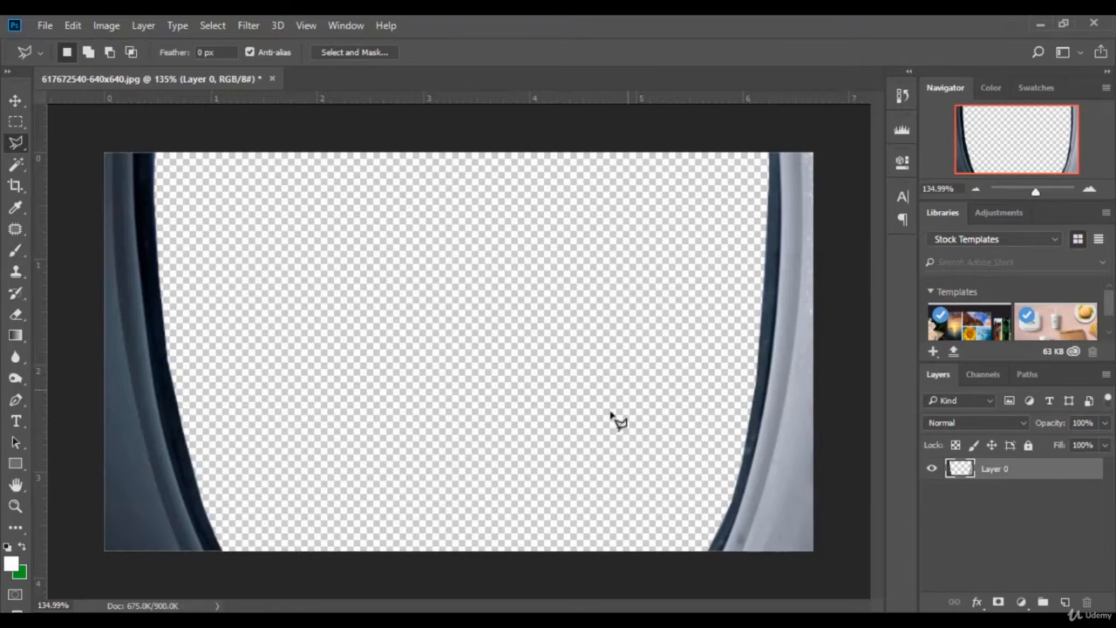
pyautogui.click(46, 25)
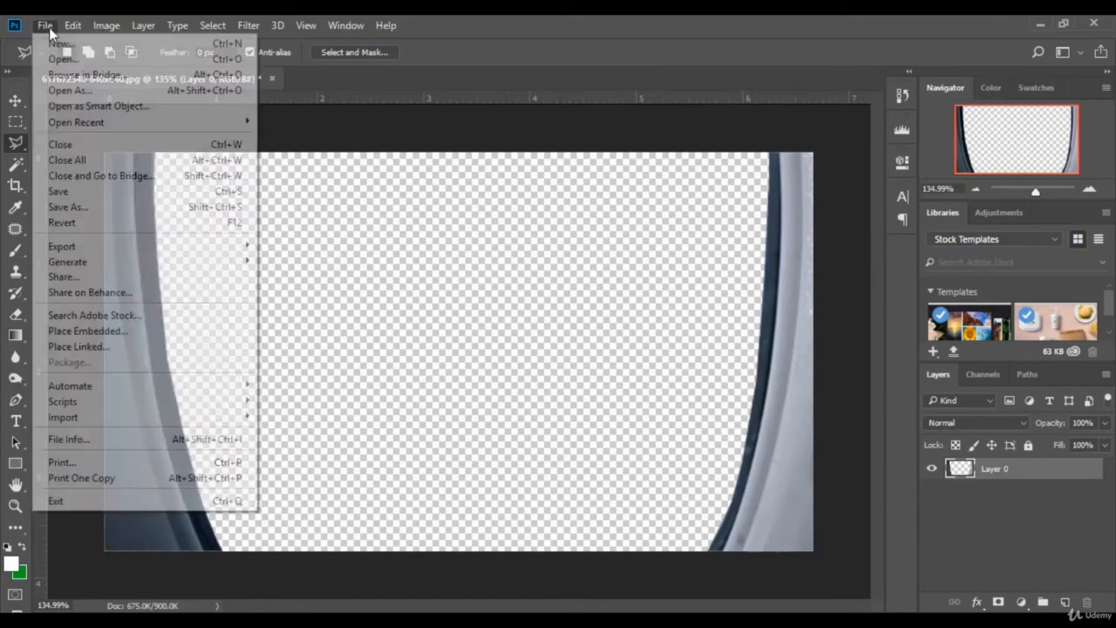
# Step: Open pexels-photo-37728 and drag the cloud image into the window document
pyautogui.click(66, 58)
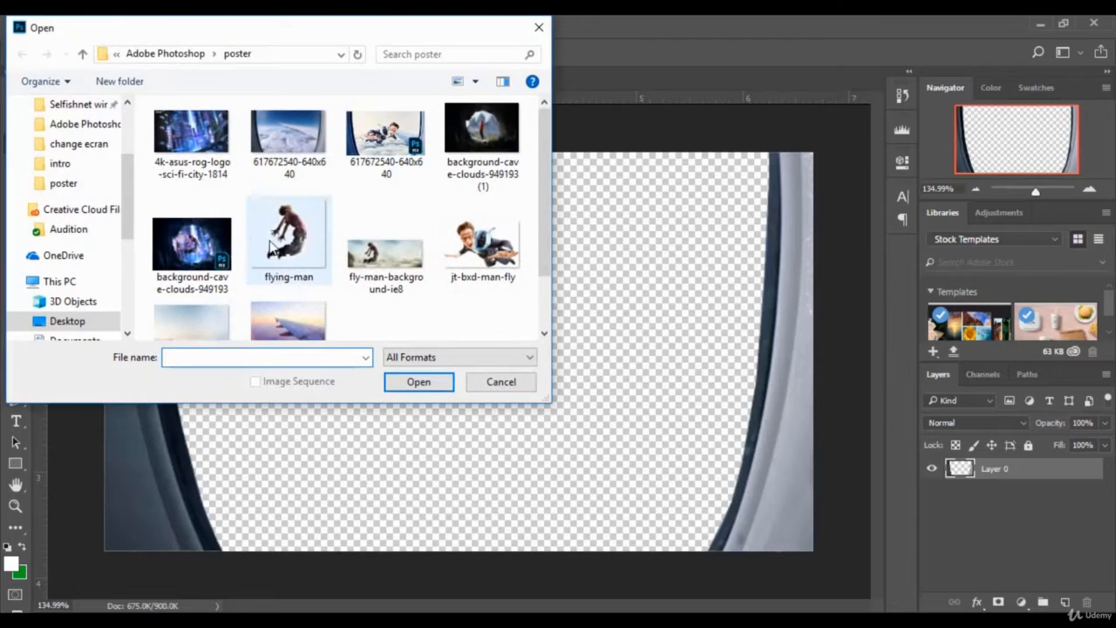
pyautogui.scroll(-1, 275, 253)
pyautogui.click(209, 263)
pyautogui.click(423, 387)
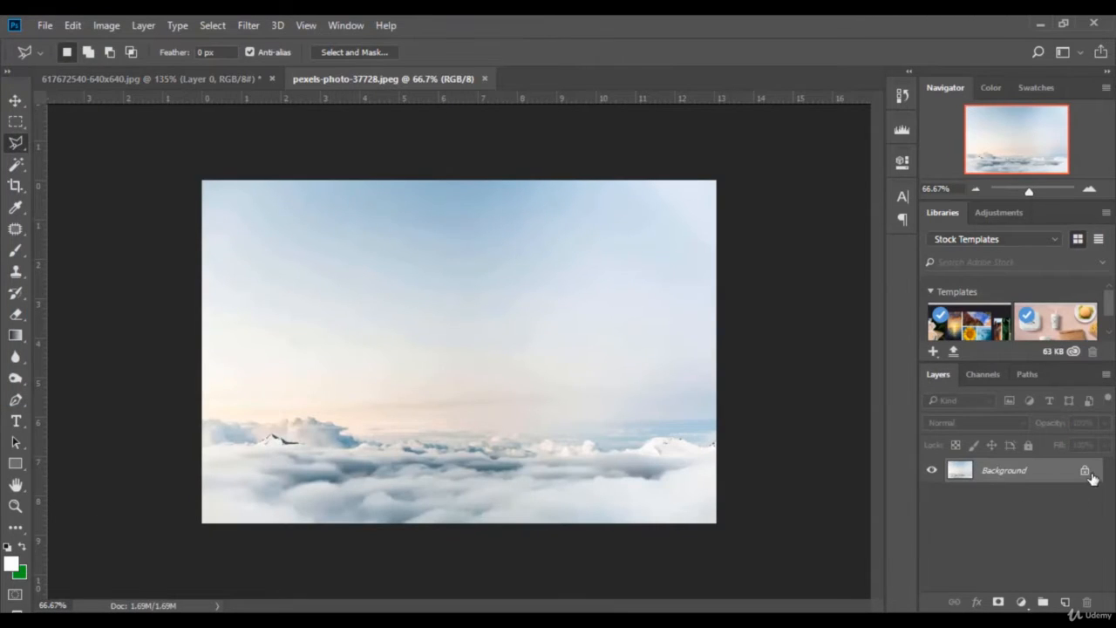
pyautogui.click(16, 101)
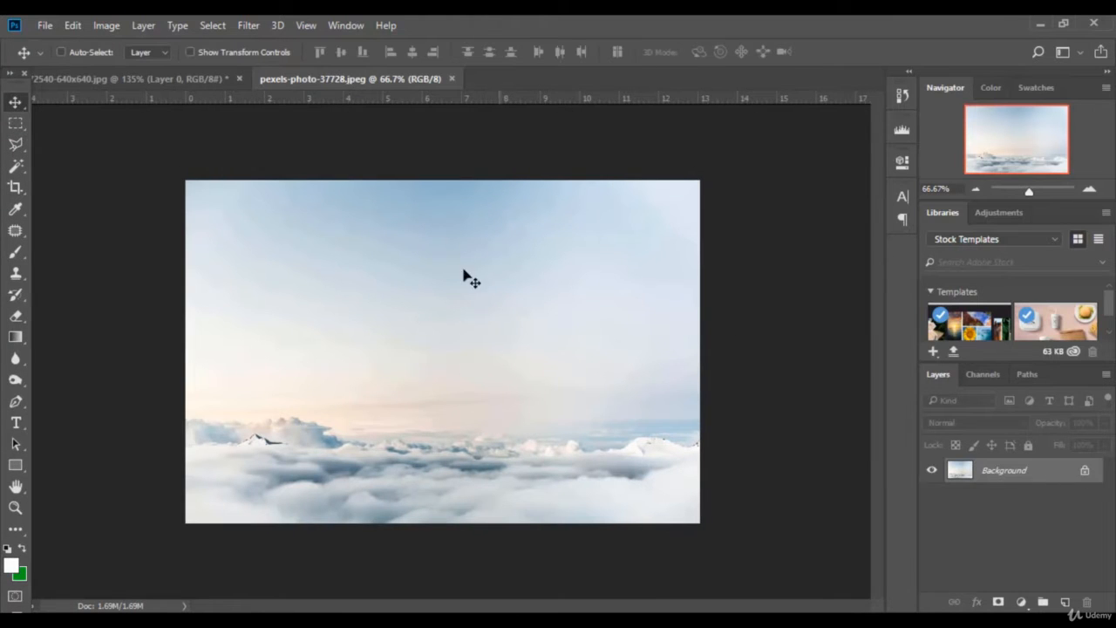
pyautogui.moveTo(447, 256); pyautogui.dragTo(523, 312)
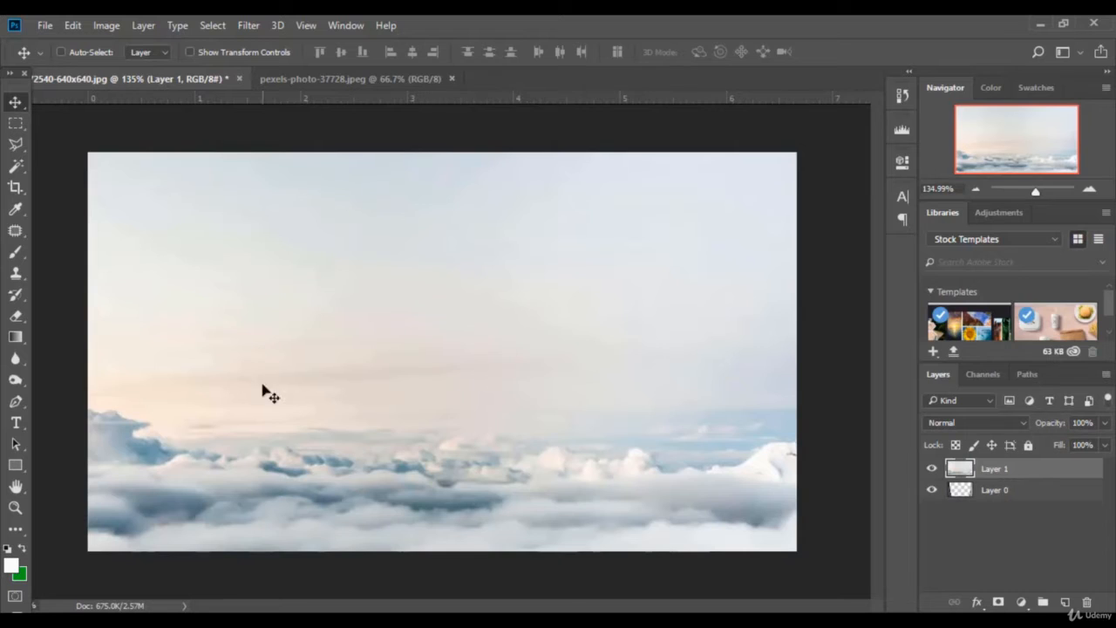
# Step: Move the clouds layer below the frame and position it so the mountain peak shows
pyautogui.moveTo(265, 392); pyautogui.dragTo(443, 404)
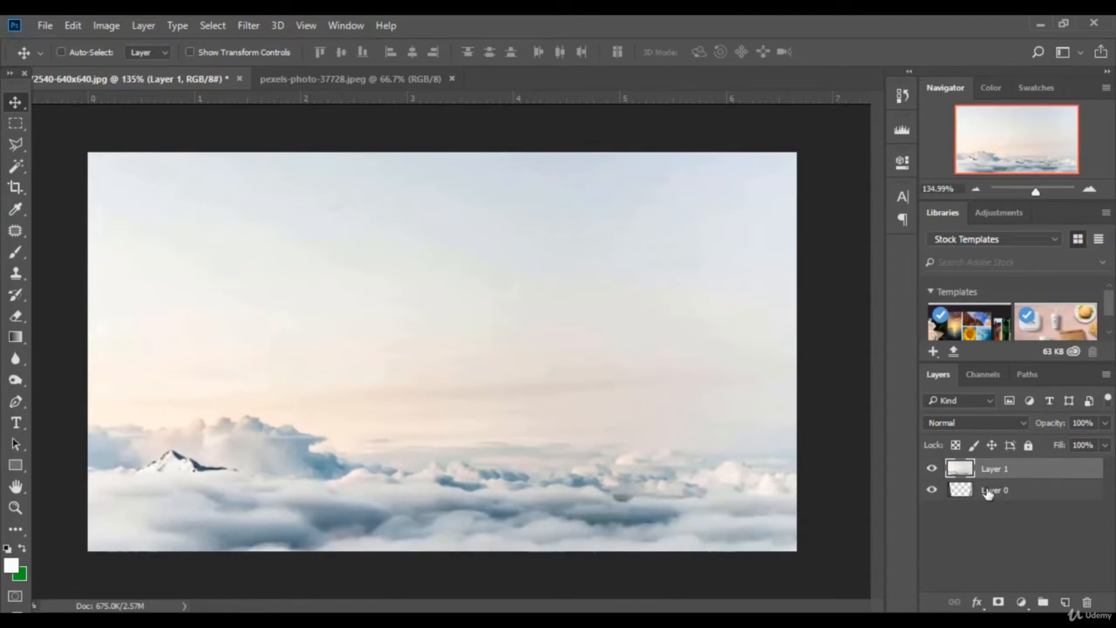
pyautogui.moveTo(1040, 471); pyautogui.dragTo(1041, 506)
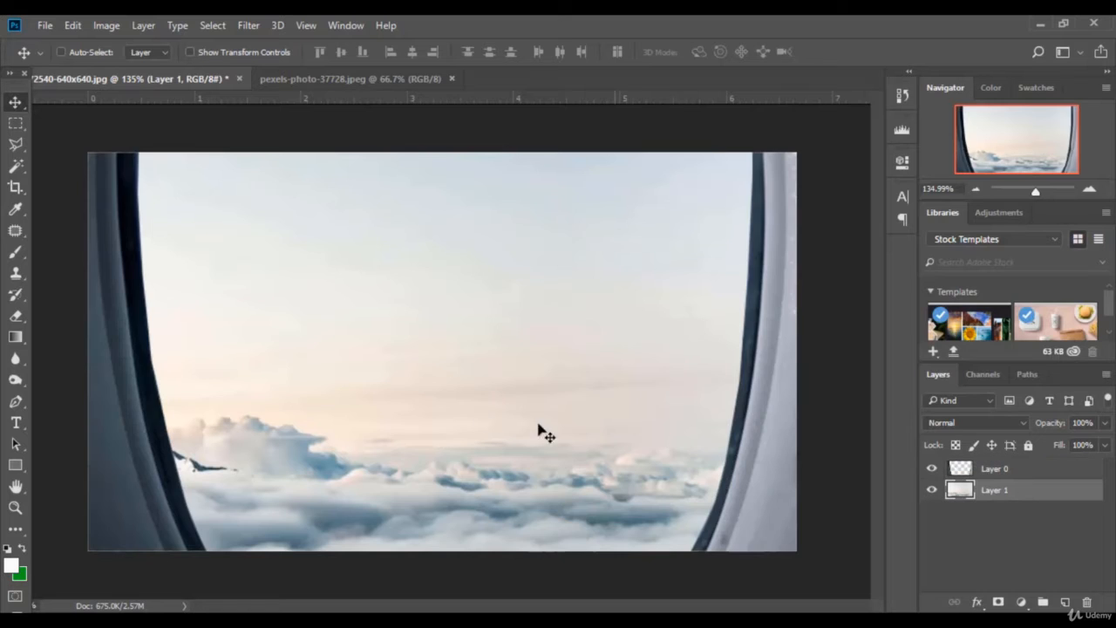
pyautogui.moveTo(294, 448); pyautogui.dragTo(404, 451)
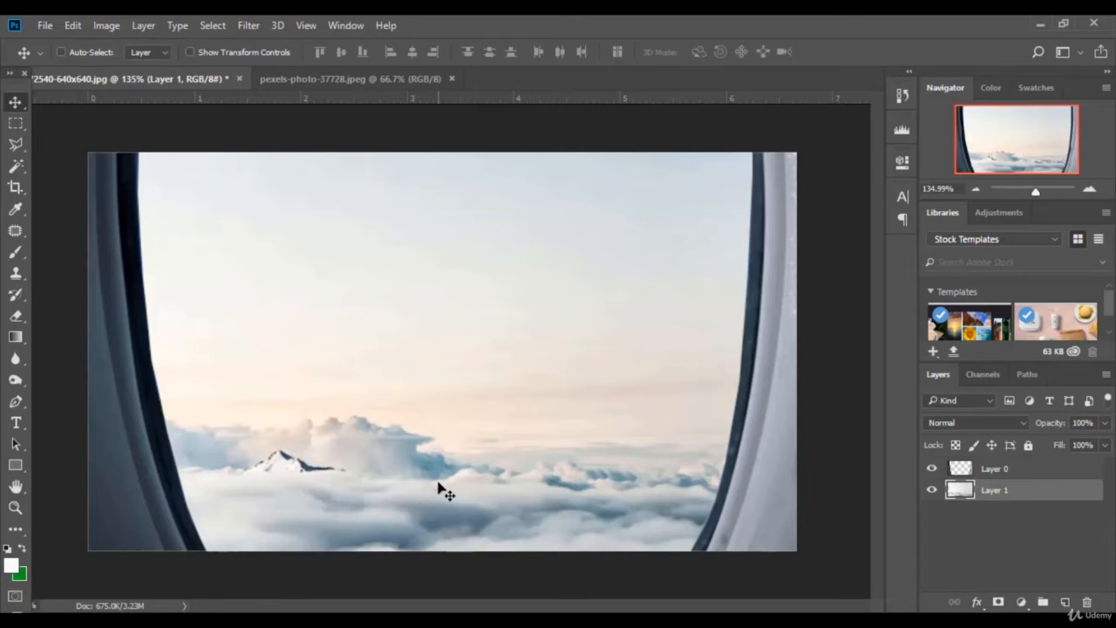
pyautogui.moveTo(439, 485); pyautogui.dragTo(443, 429)
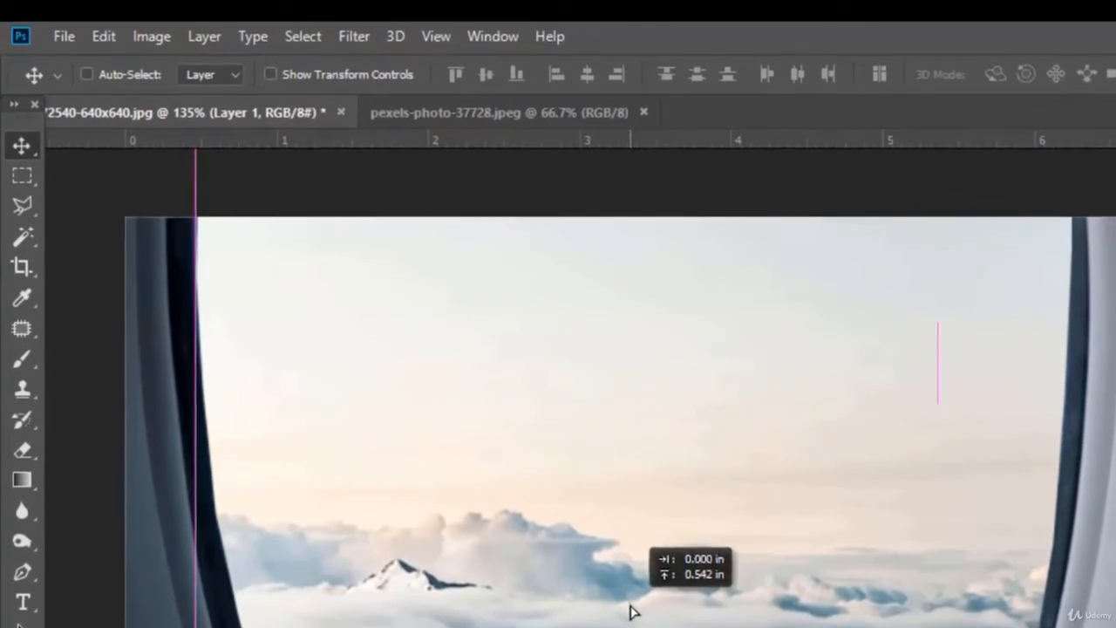
pyautogui.moveTo(634, 613); pyautogui.dragTo(634, 613)
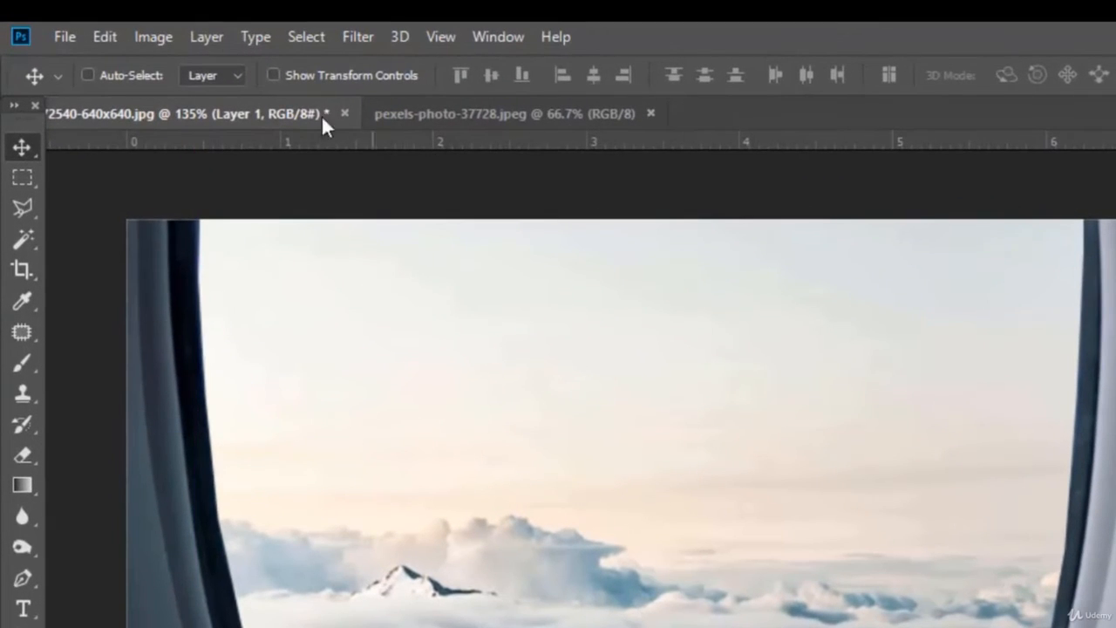
# Step: Apply Color Balance to the clouds with midtones Cyan -21 and Blue +32, then select Layer 0
pyautogui.click(154, 37)
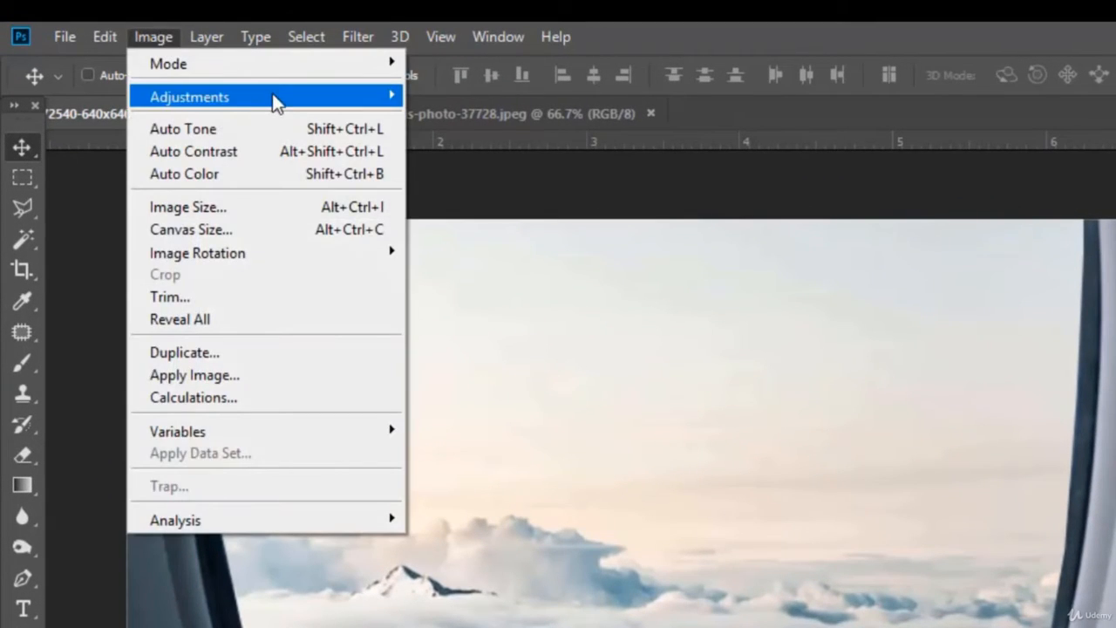
pyautogui.moveTo(272, 94)
pyautogui.click(464, 241)
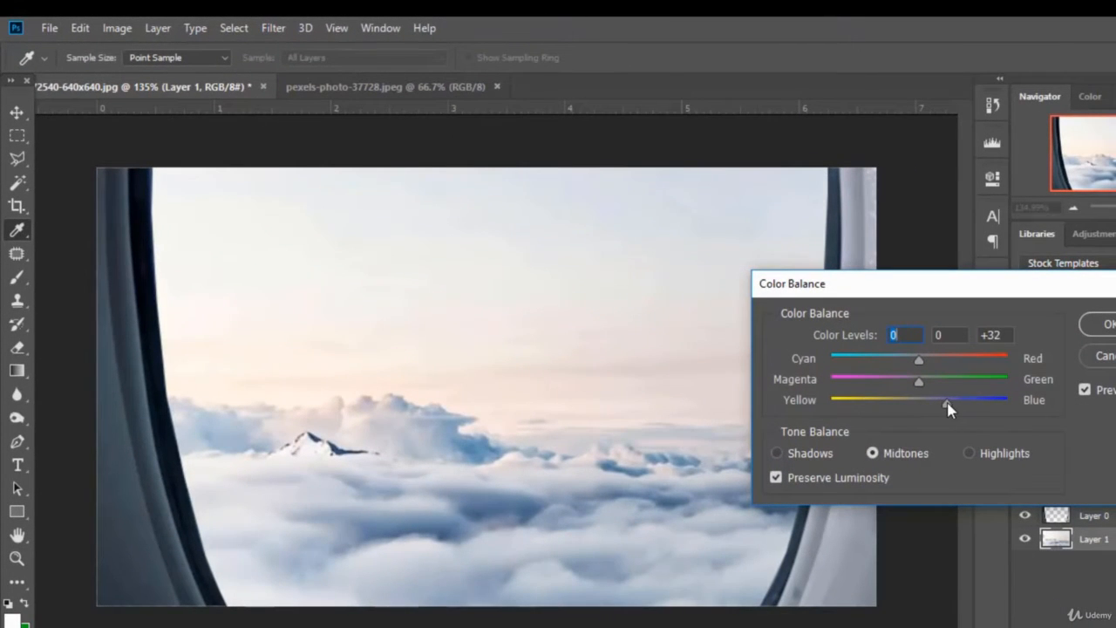
pyautogui.moveTo(918, 360); pyautogui.dragTo(904, 371)
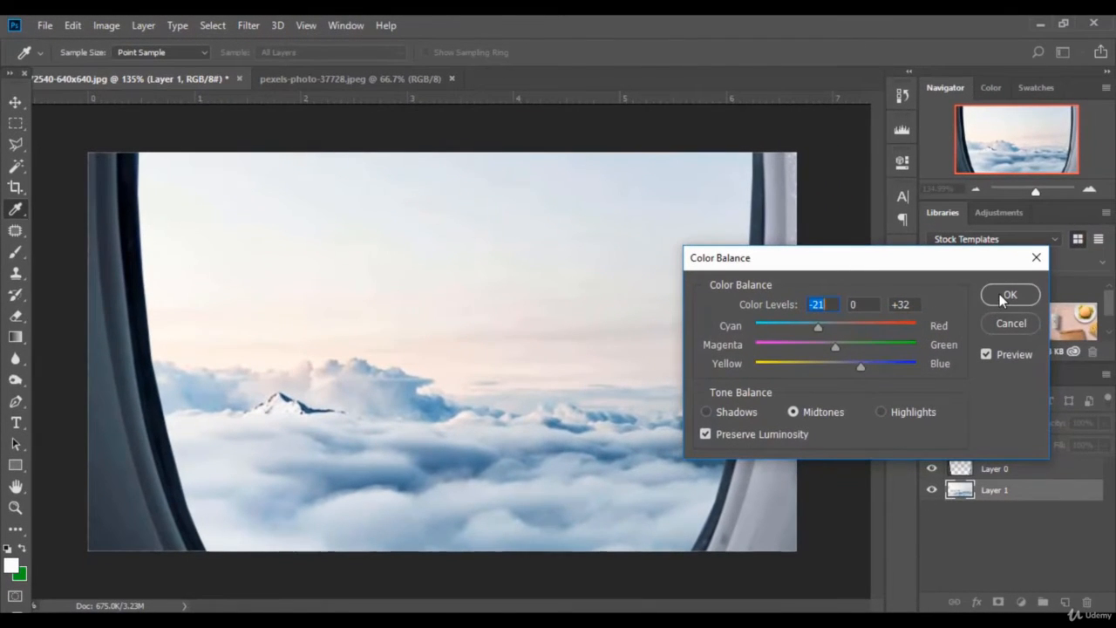
pyautogui.click(1005, 298)
pyautogui.press('v')
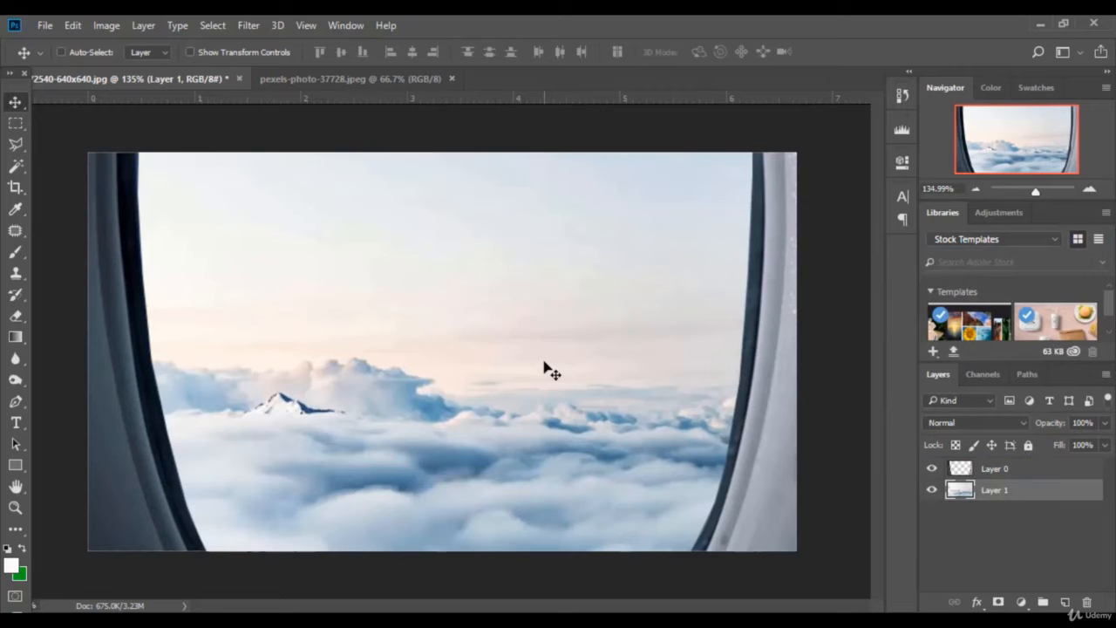
pyautogui.click(1036, 477)
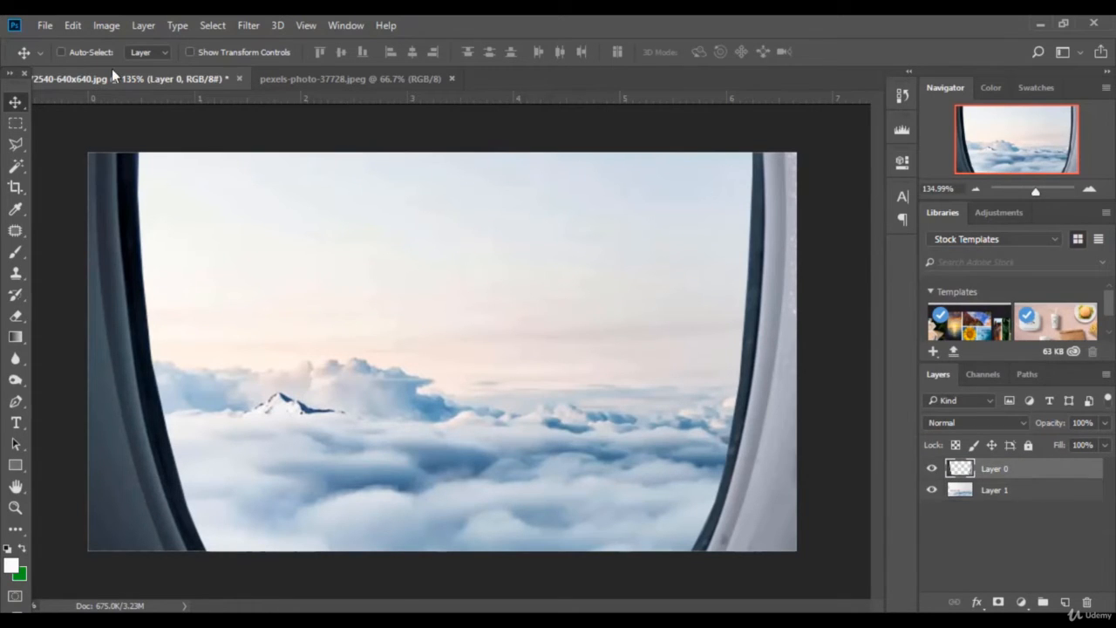
# Step: Open the triangle plane wing image and unlock its Background layer
pyautogui.click(49, 25)
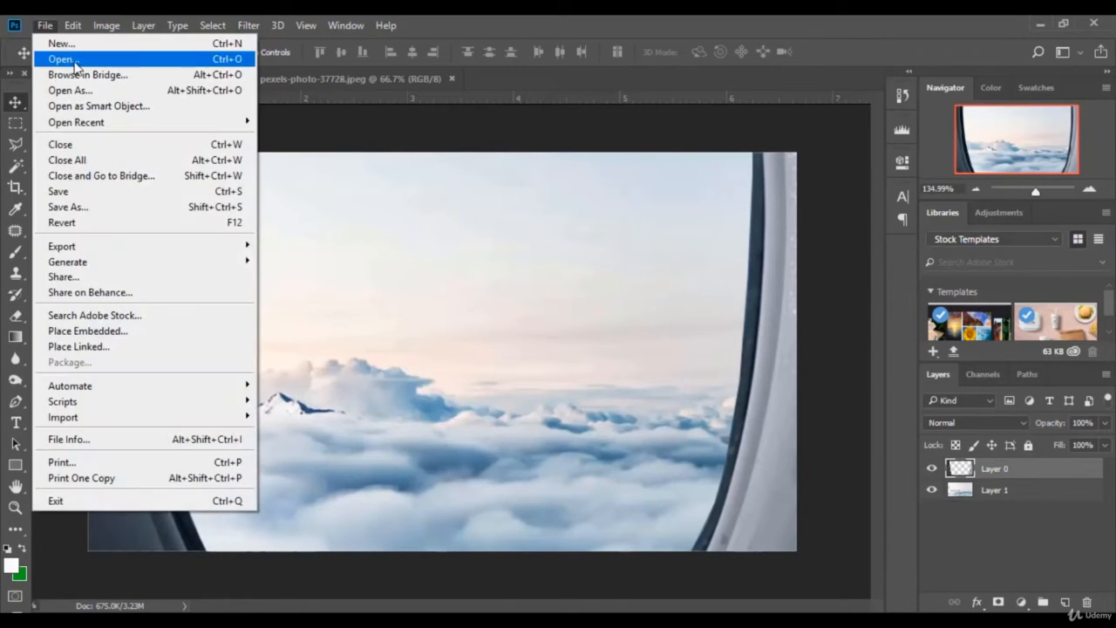
pyautogui.click(54, 65)
pyautogui.scroll(-2, 349, 227)
pyautogui.click(289, 257)
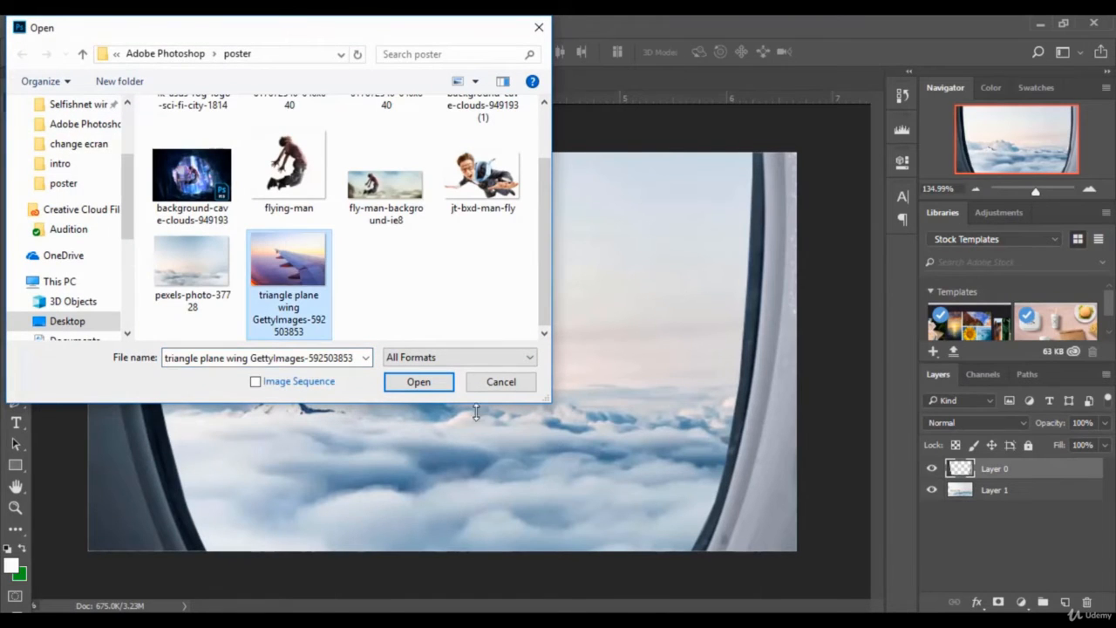
pyautogui.click(404, 379)
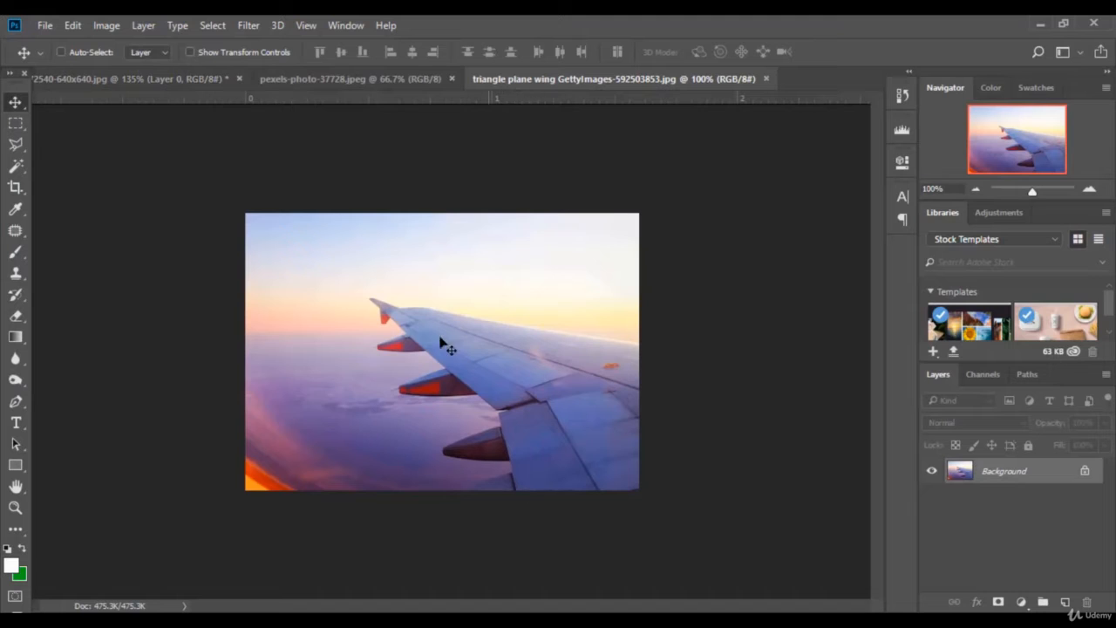
pyautogui.click(1085, 472)
# Step: Quick-select the wing and its engines, reducing the brush to 18 px for the edges
pyautogui.click(19, 148)
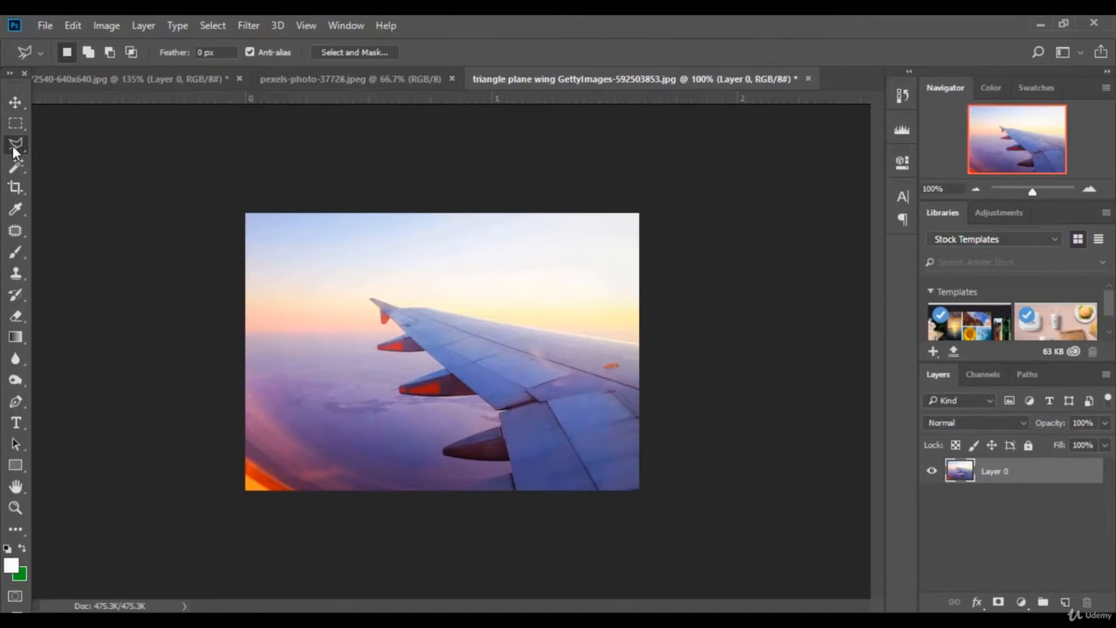
pyautogui.click(19, 171)
pyautogui.rightClick(18, 172)
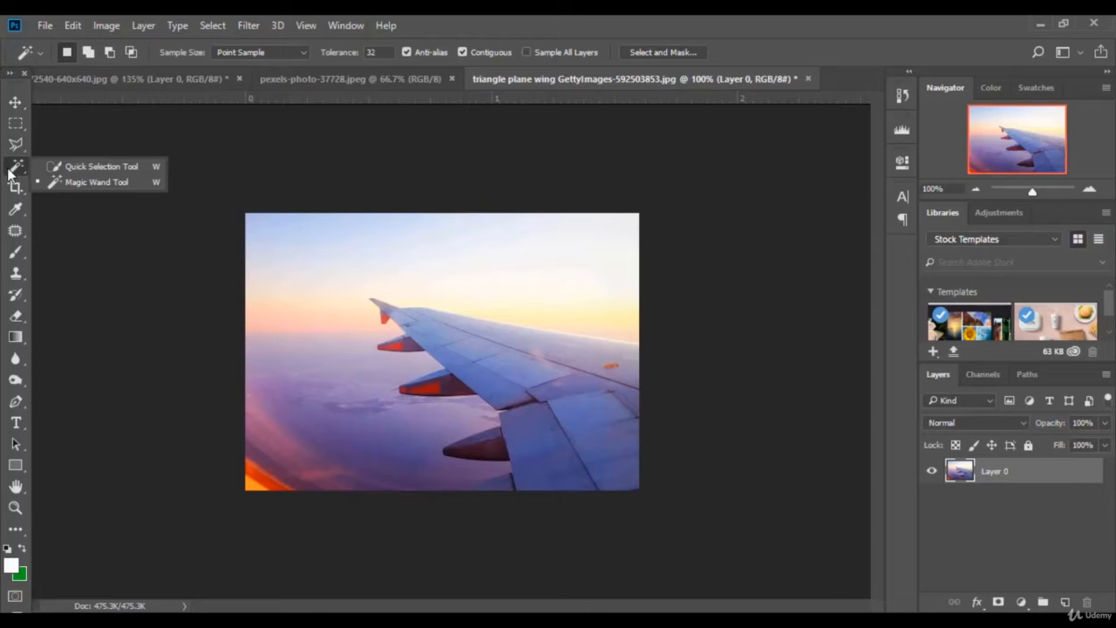
pyautogui.click(88, 166)
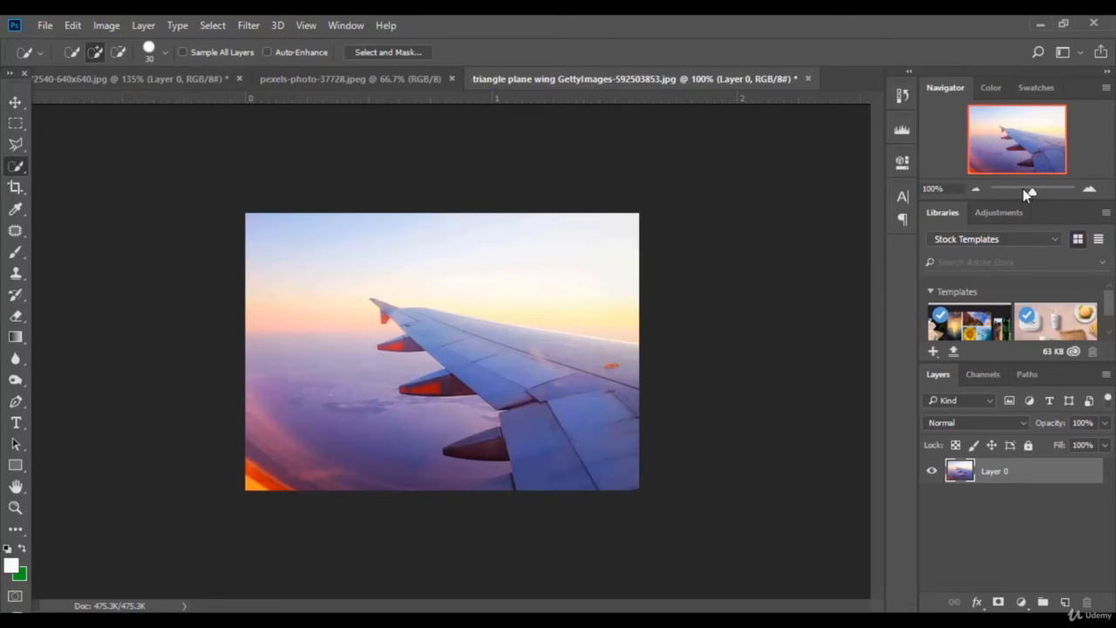
pyautogui.moveTo(1023, 188); pyautogui.dragTo(1036, 190)
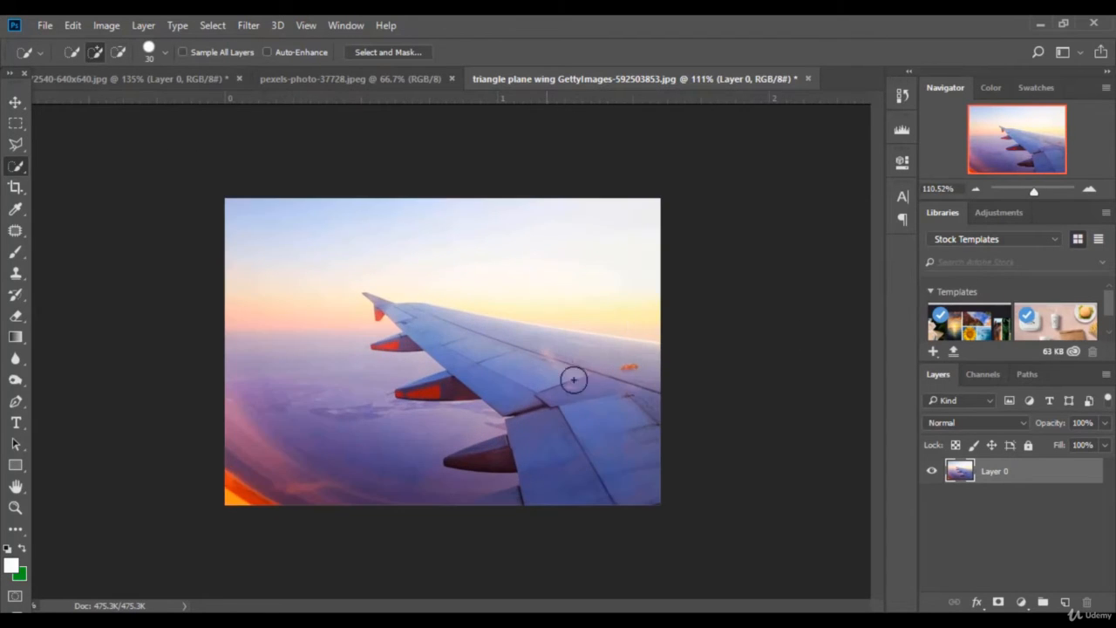
pyautogui.moveTo(573, 378)
pyautogui.mouseDown()
pyautogui.moveTo(611, 452)
pyautogui.moveTo(591, 468)
pyautogui.moveTo(565, 468)
pyautogui.moveTo(511, 381)
pyautogui.moveTo(469, 338)
pyautogui.moveTo(422, 329)
pyautogui.mouseUp()
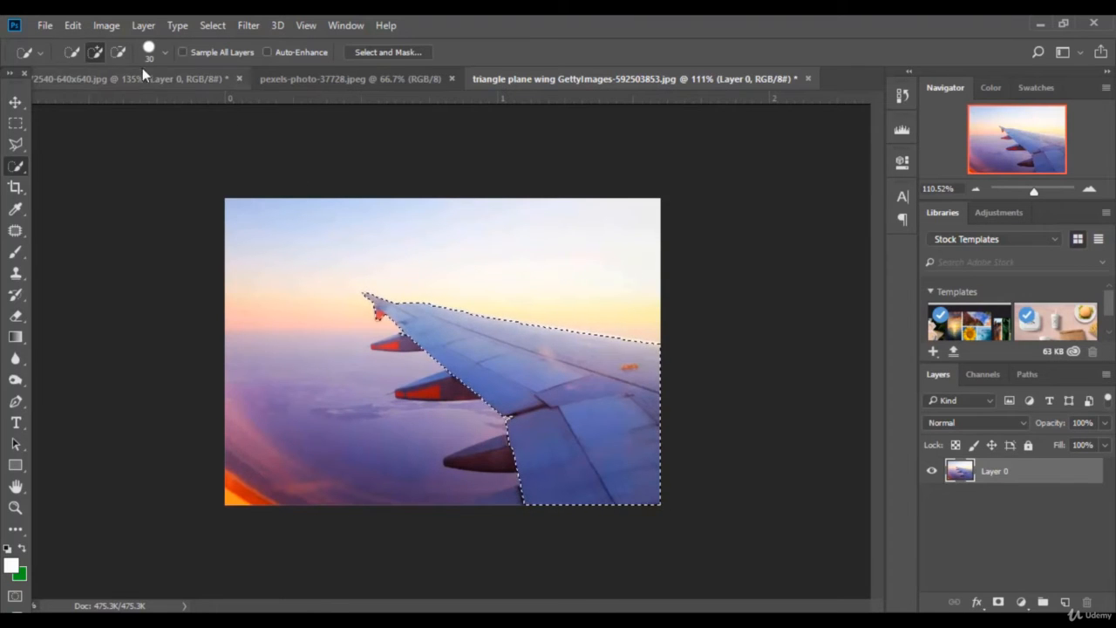
pyautogui.click(165, 52)
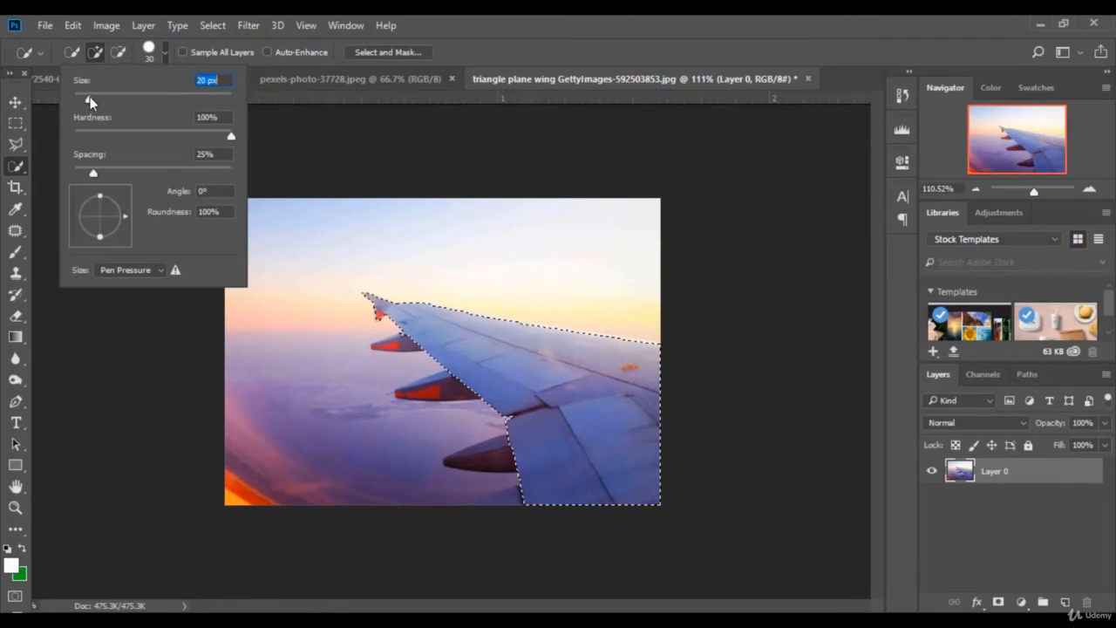
pyautogui.moveTo(89, 97); pyautogui.dragTo(88, 97)
pyautogui.click(464, 60)
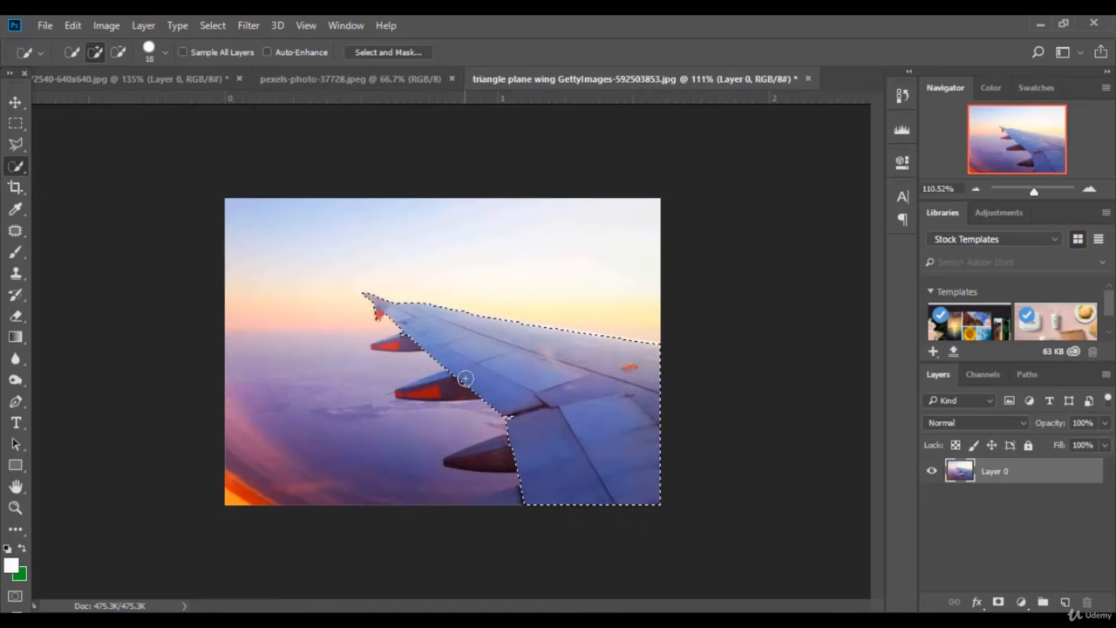
pyautogui.moveTo(418, 390)
pyautogui.mouseDown()
pyautogui.moveTo(518, 454)
pyautogui.moveTo(494, 444)
pyautogui.moveTo(559, 500)
pyautogui.moveTo(477, 511)
pyautogui.moveTo(557, 462)
pyautogui.mouseUp()
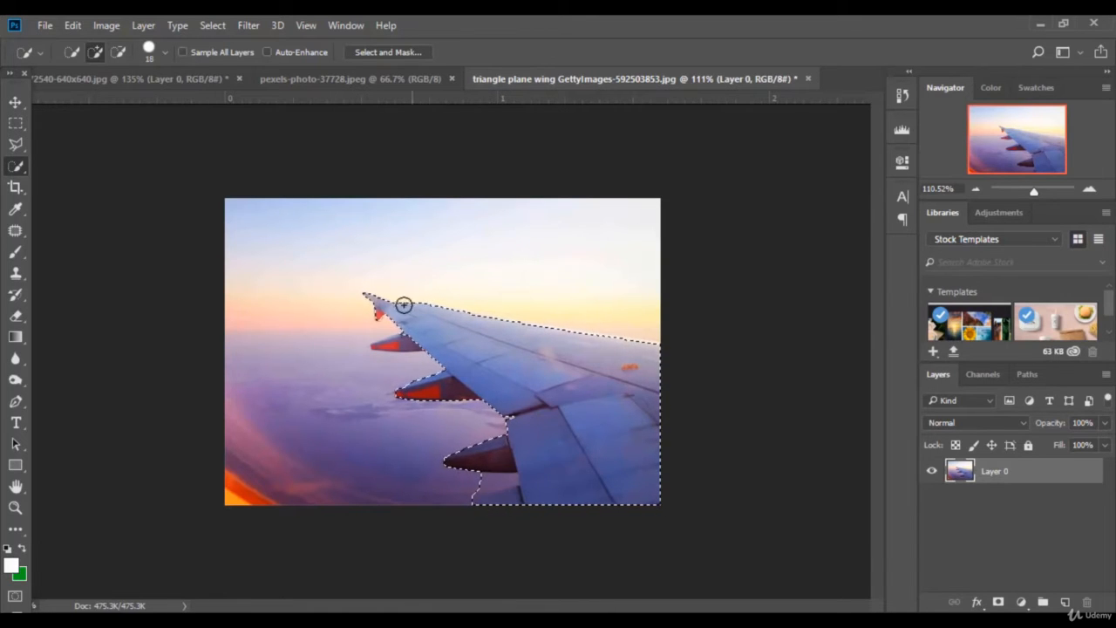
pyautogui.rightClick(535, 360)
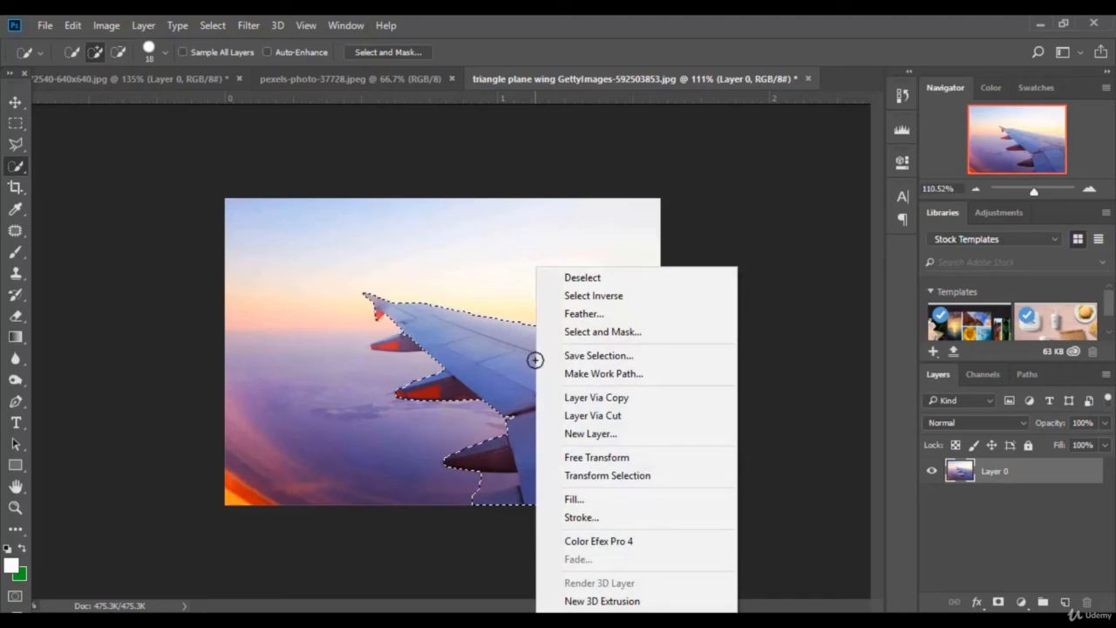
# Step: Copy the wing to a new layer, drag it into the composite below Layer 0, and shift it right
pyautogui.click(643, 399)
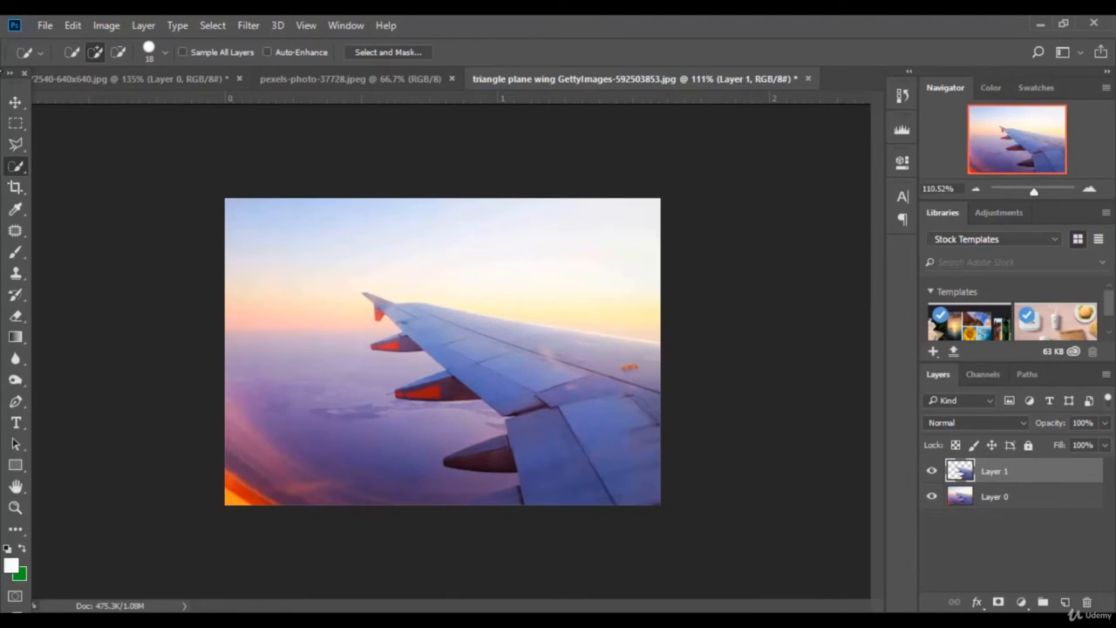
pyautogui.click(16, 102)
pyautogui.moveTo(553, 349); pyautogui.dragTo(593, 424)
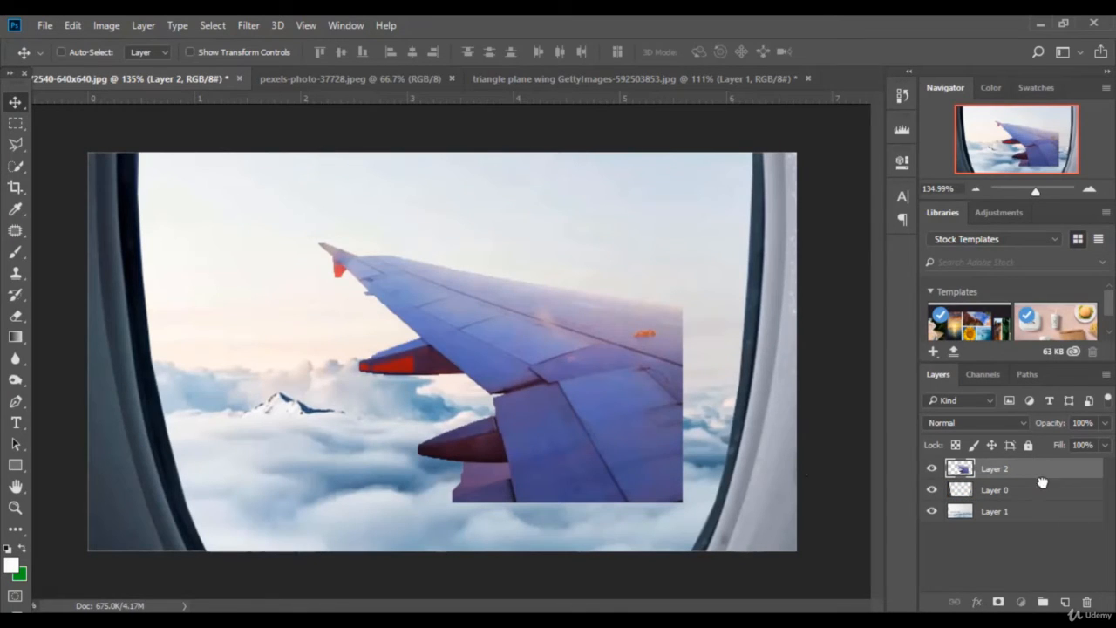
pyautogui.moveTo(1042, 482); pyautogui.dragTo(1034, 500)
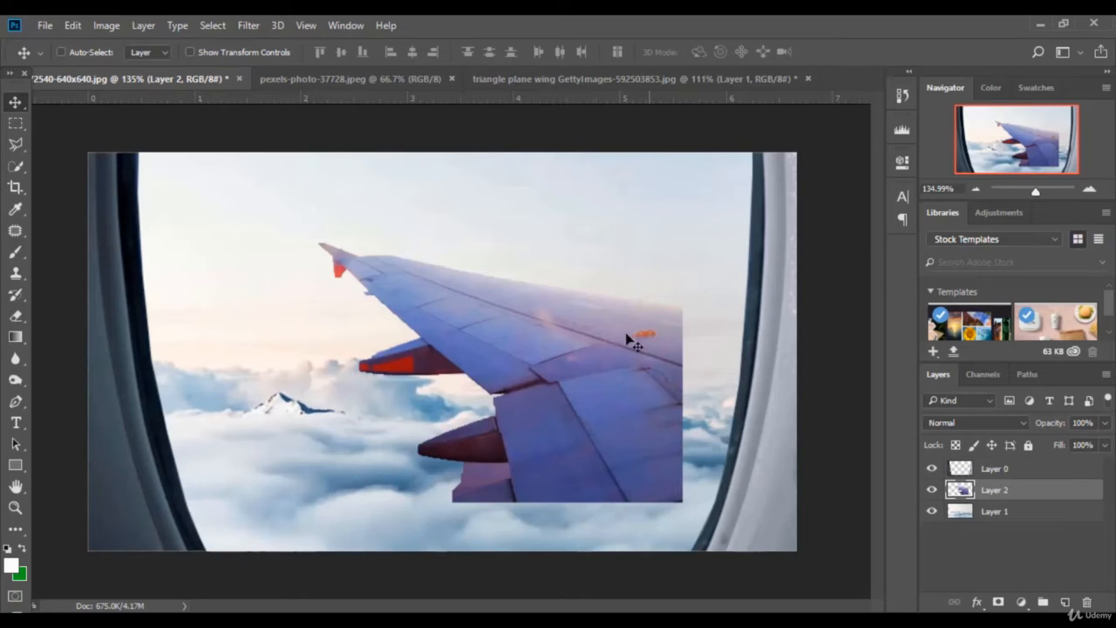
pyautogui.moveTo(567, 362); pyautogui.dragTo(668, 403)
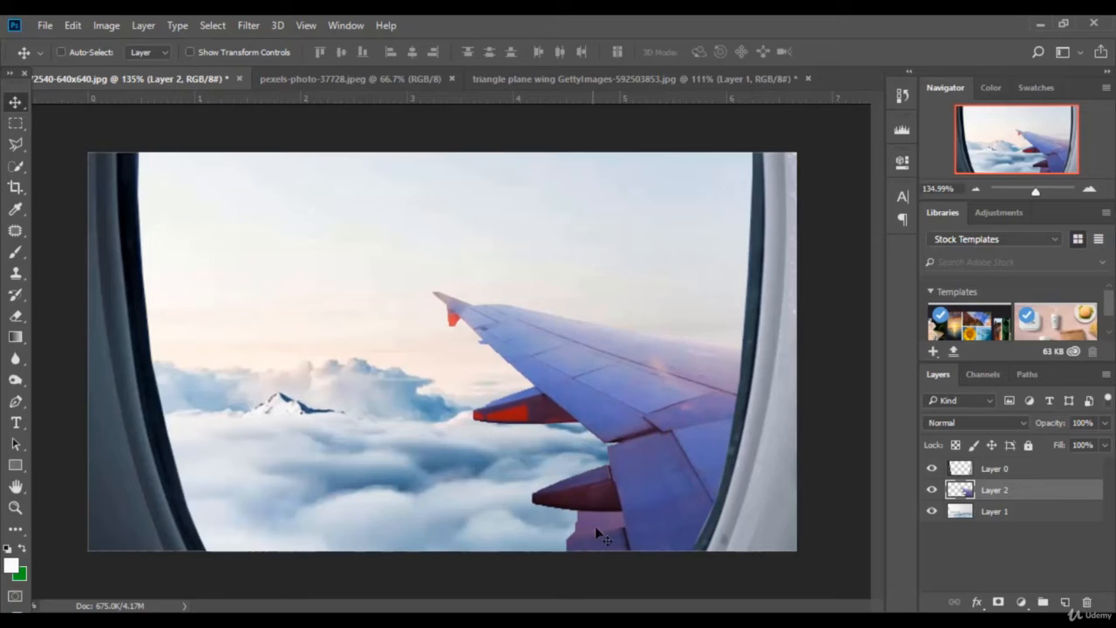
# Step: Outline the red engines and wingtip with the Polygonal Lasso and delete them
pyautogui.click(15, 146)
pyautogui.click(631, 552)
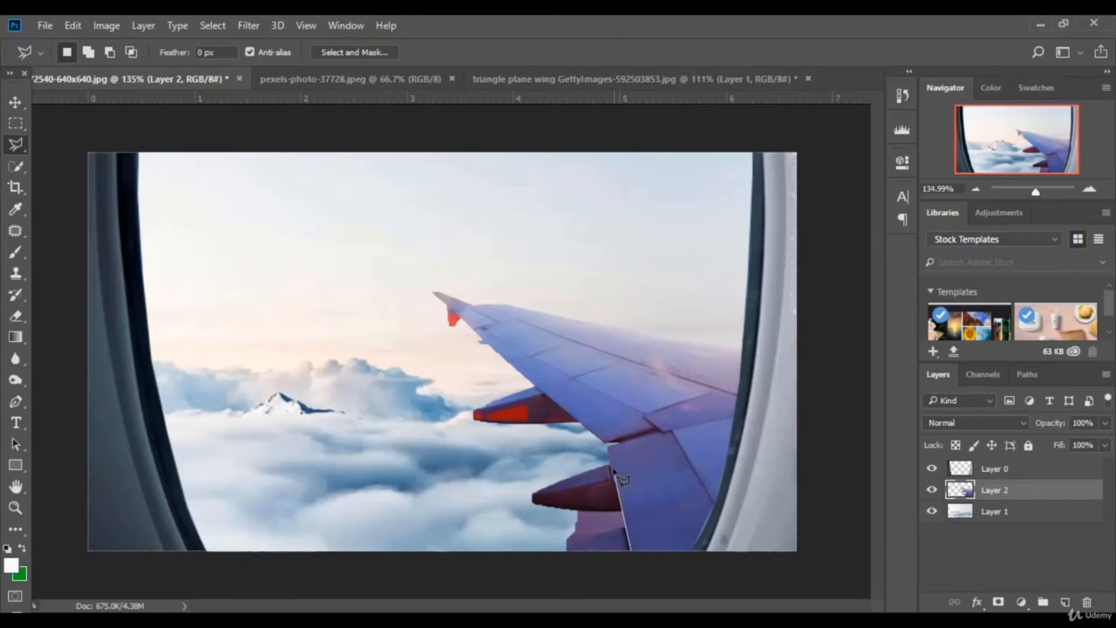
pyautogui.click(591, 436)
pyautogui.click(429, 292)
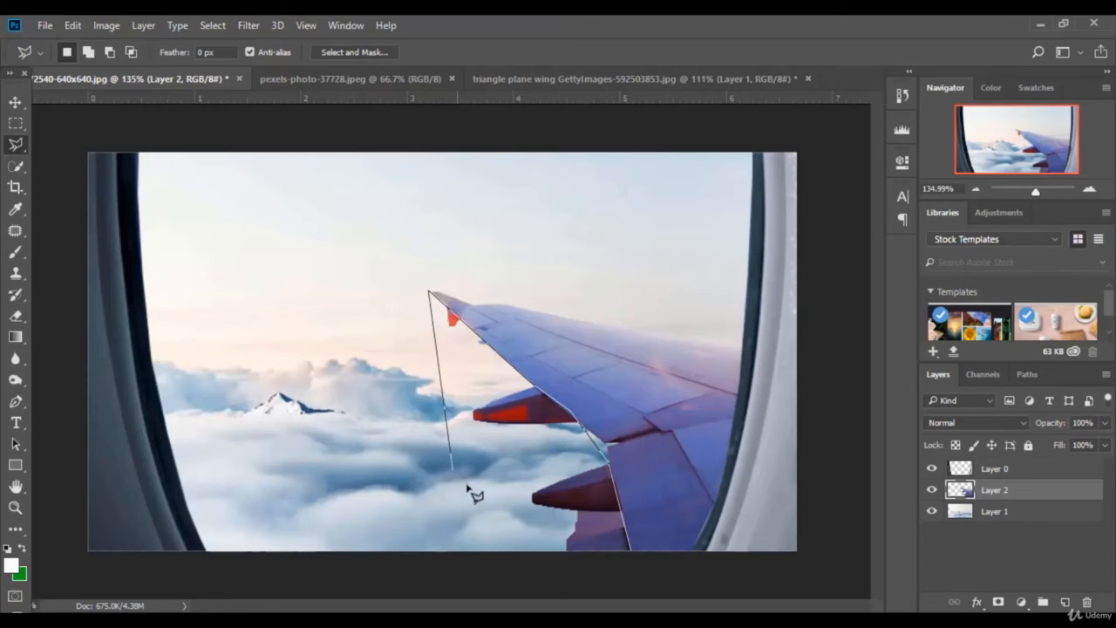
pyautogui.click(478, 513)
pyautogui.click(551, 566)
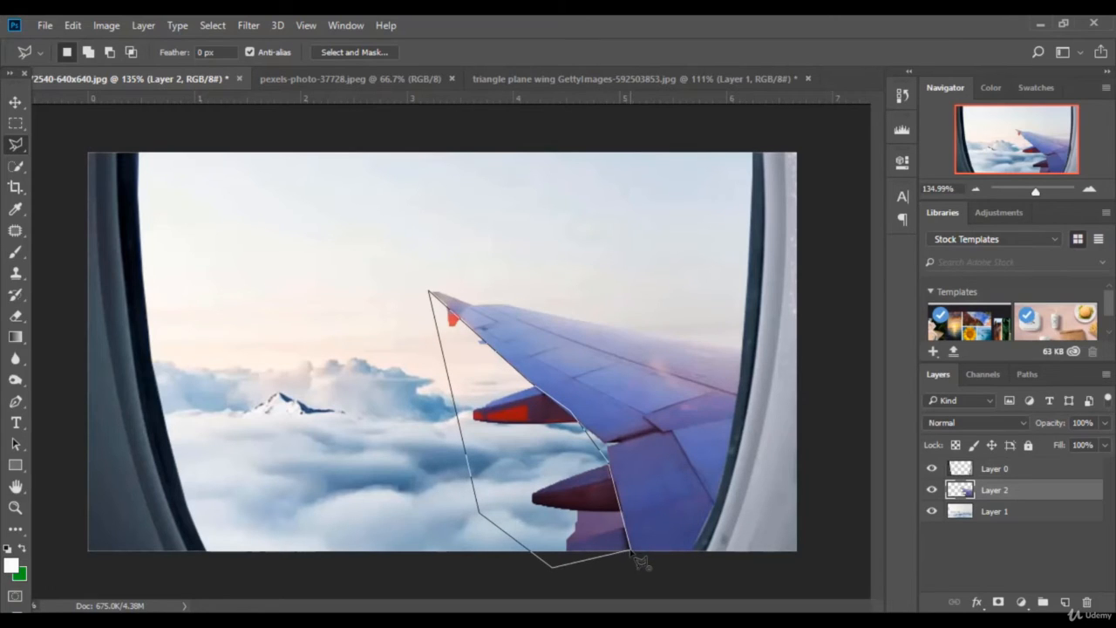
pyautogui.click(636, 557)
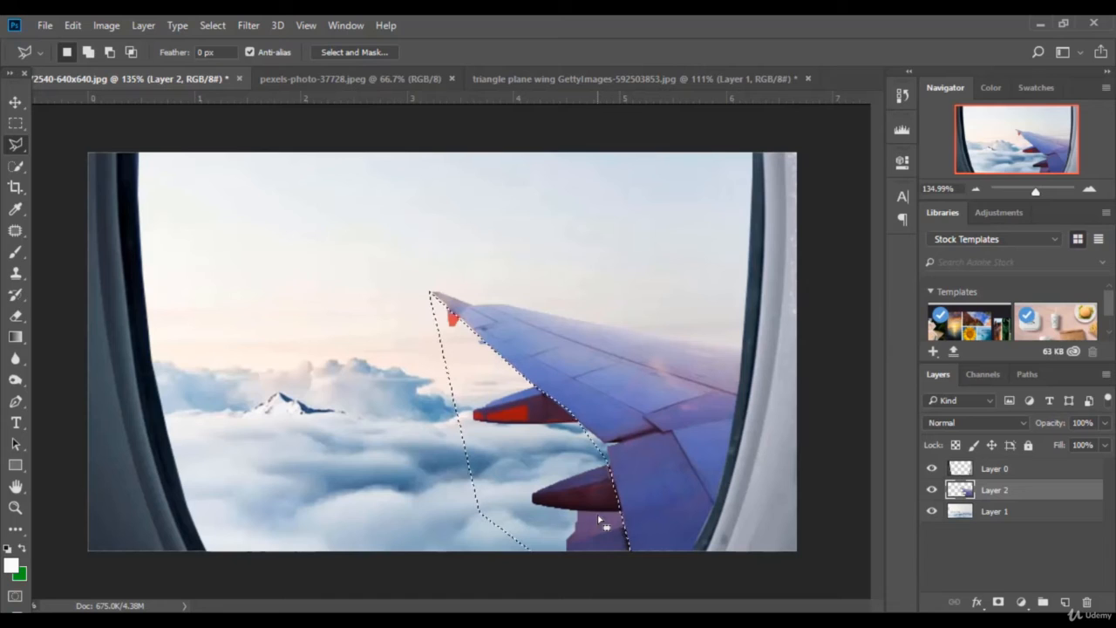
pyautogui.press('Delete')
pyautogui.hotkey('ctrl', 'd')
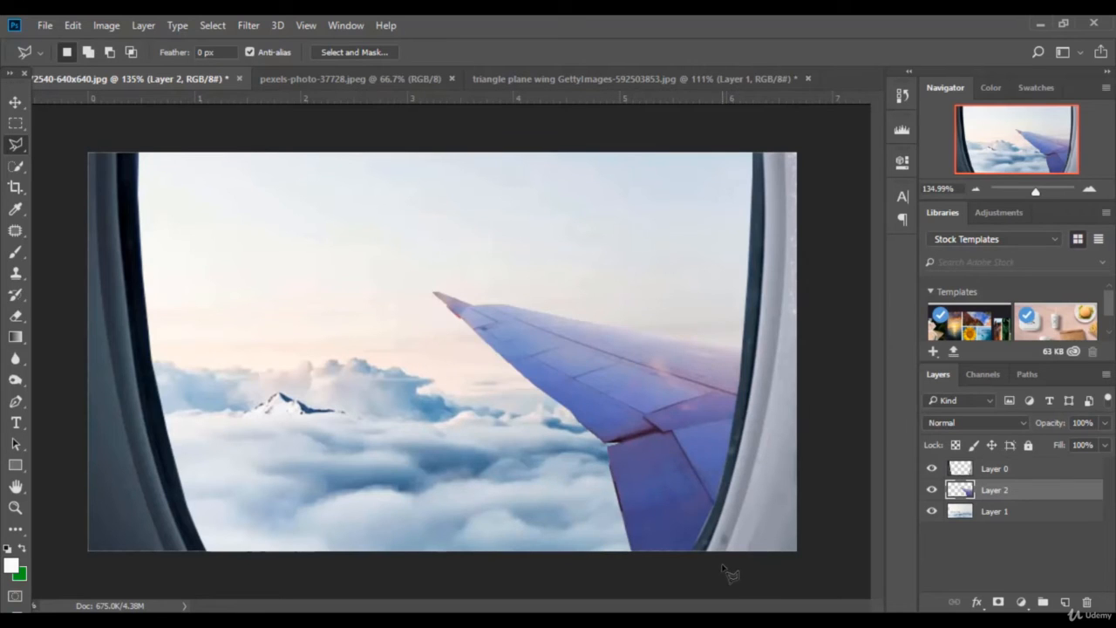
# Step: Delete the dark fringe beside the wing and outline the leading edge, then deselect
pyautogui.click(634, 551)
pyautogui.click(592, 447)
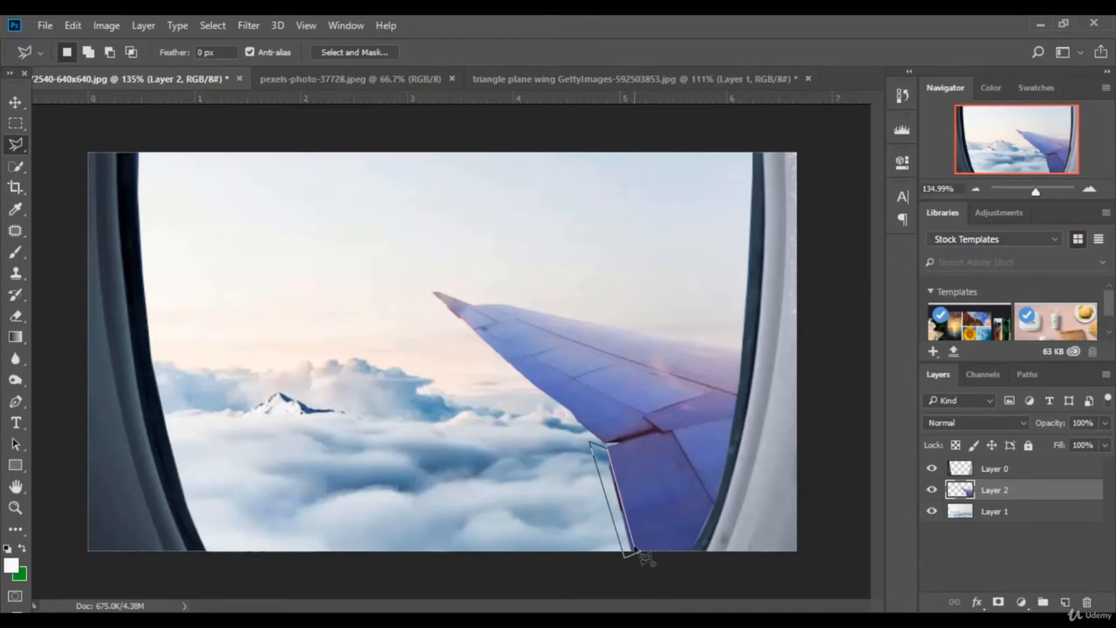
pyautogui.click(634, 547)
pyautogui.press('Delete')
pyautogui.hotkey('ctrl', 'd')
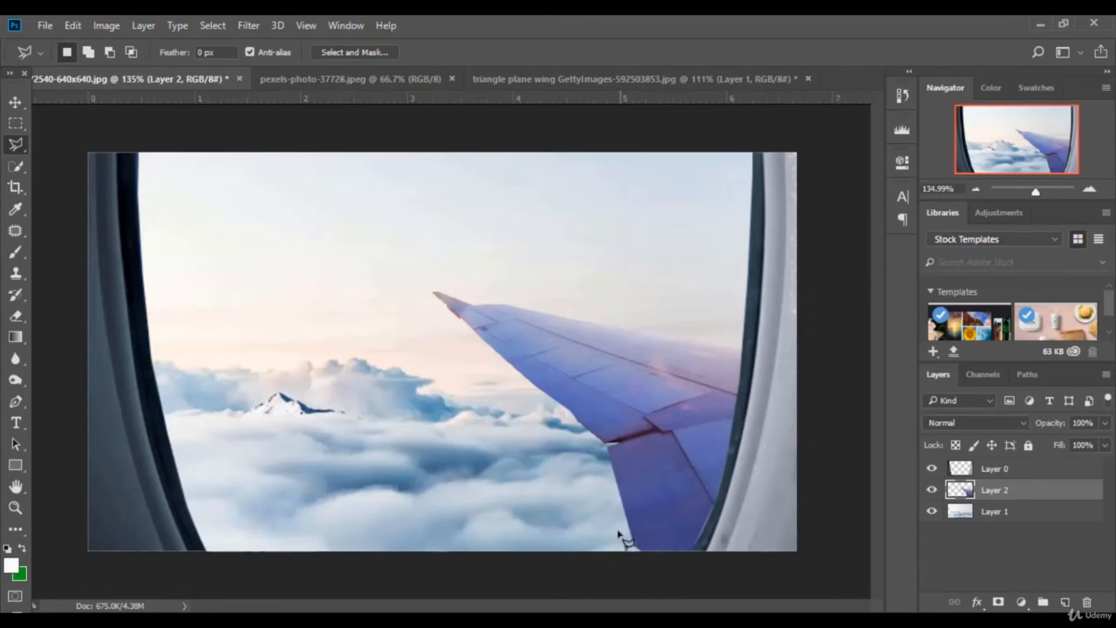
pyautogui.click(444, 310)
pyautogui.click(610, 445)
pyautogui.click(596, 456)
pyautogui.click(437, 327)
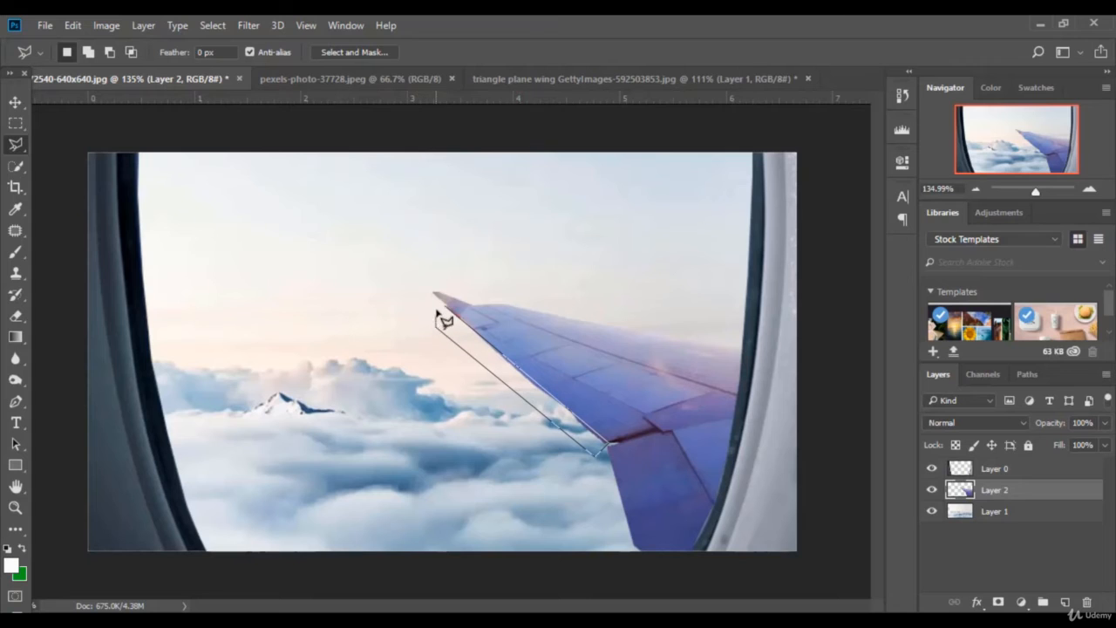
pyautogui.click(445, 309)
pyautogui.hotkey('ctrl', 'd')
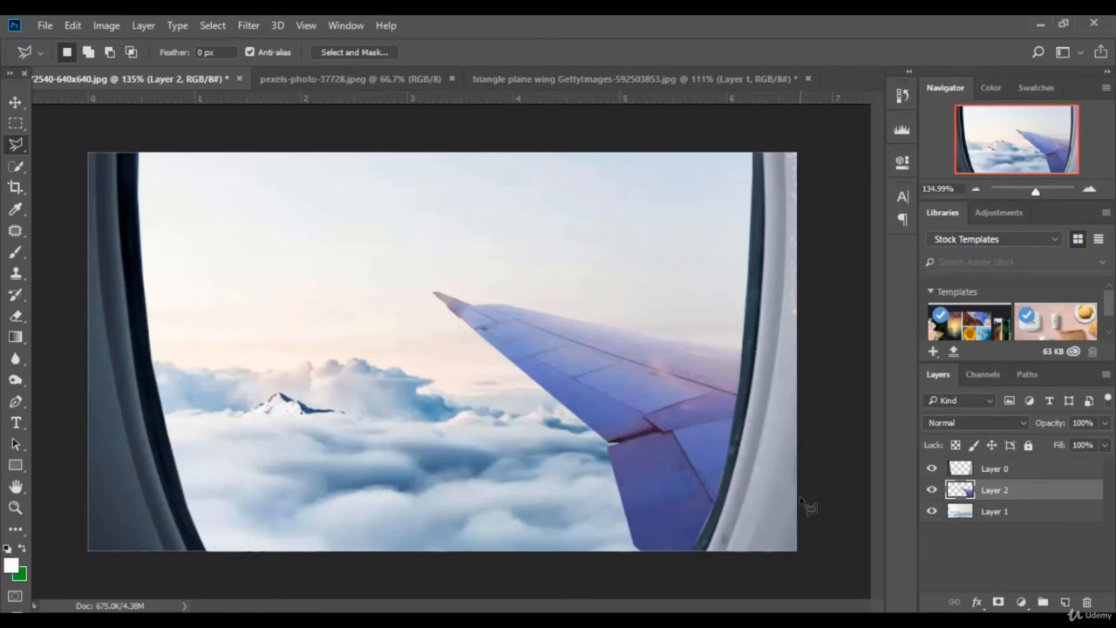
# Step: Apply a midtone Color Balance of -48, 0, +17 to the wing layer
pyautogui.click(110, 29)
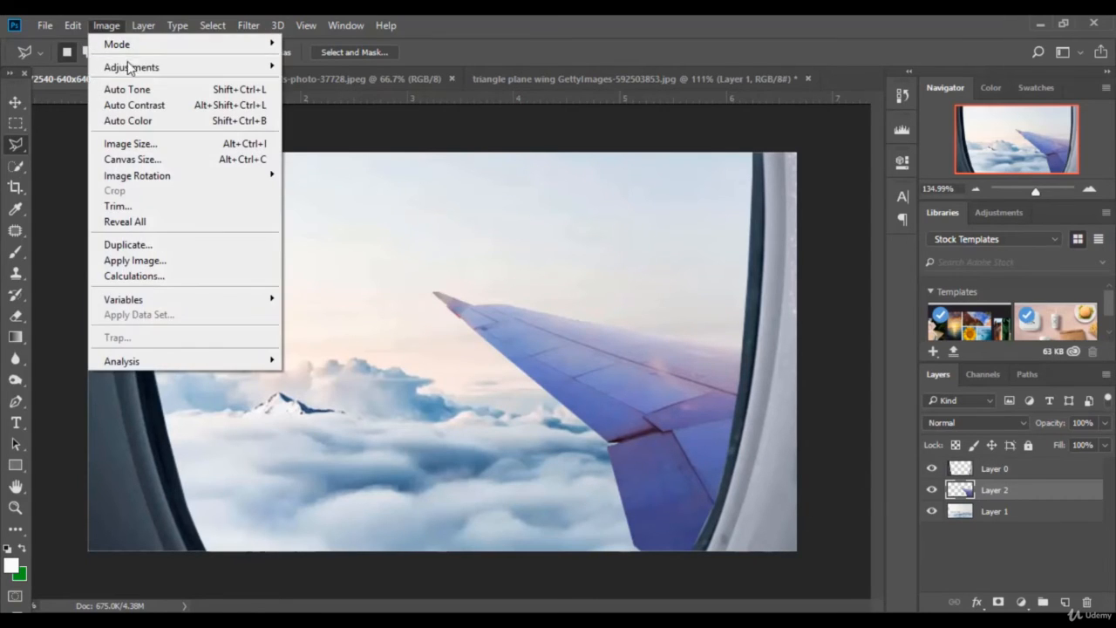
pyautogui.moveTo(131, 67)
pyautogui.click(327, 168)
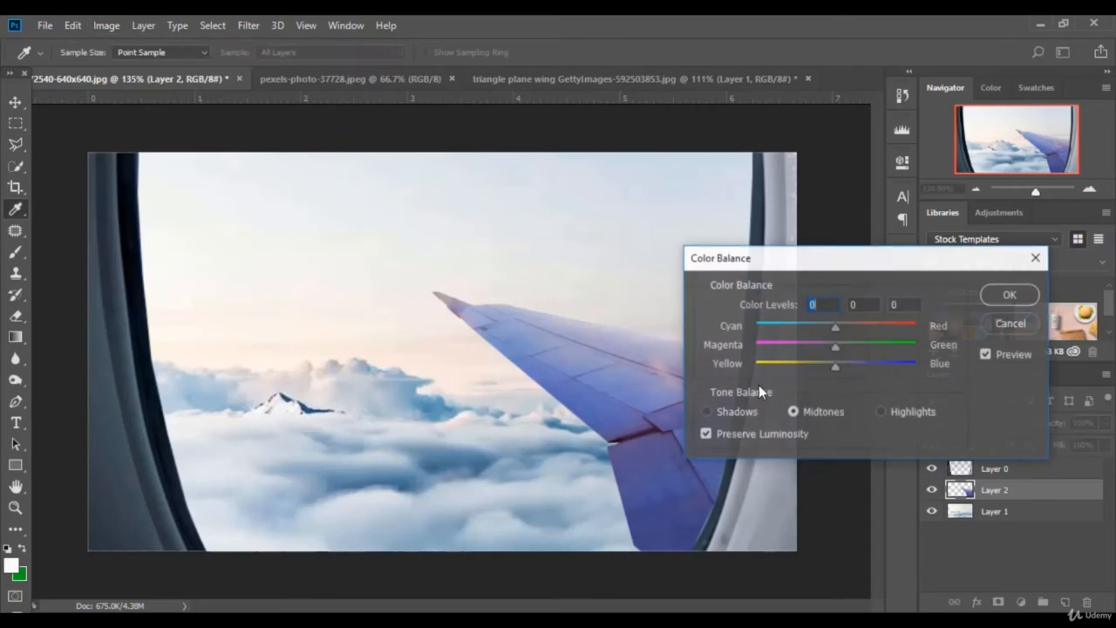
pyautogui.moveTo(809, 259); pyautogui.dragTo(866, 204)
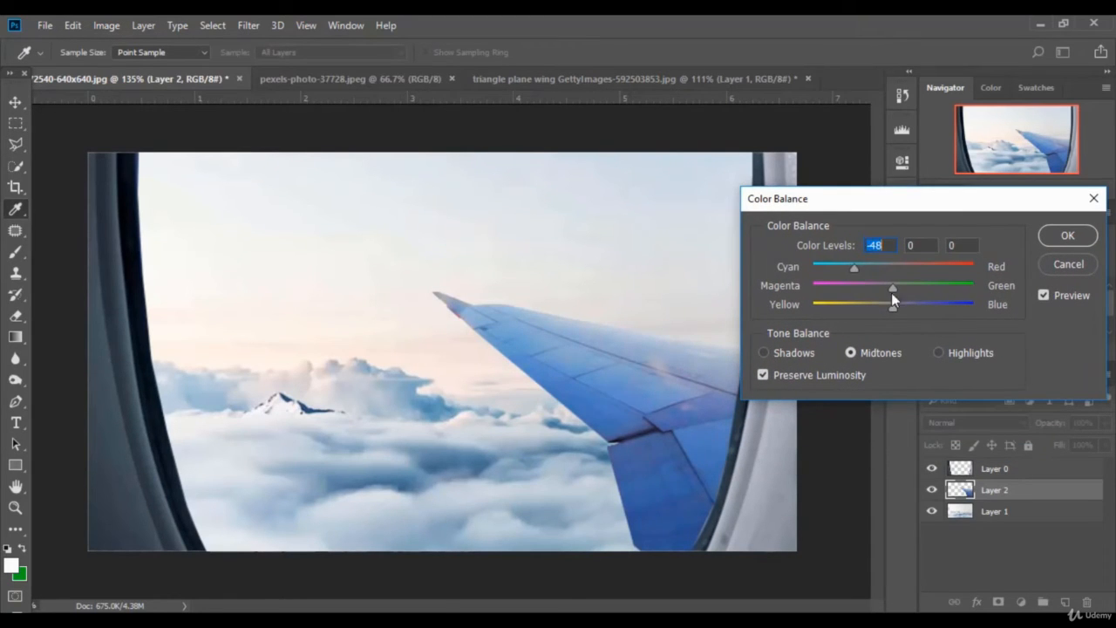
pyautogui.moveTo(908, 306); pyautogui.dragTo(907, 307)
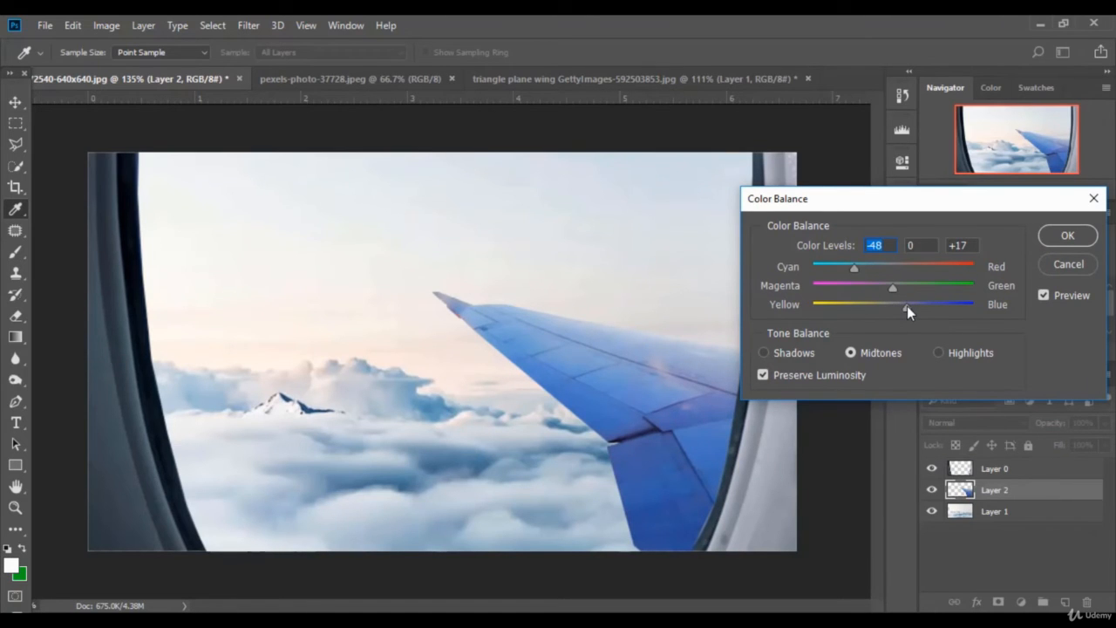
pyautogui.click(1068, 235)
pyautogui.press('l')
# Step: Apply Levels to the wing with white point 232 and midtone 1.12
pyautogui.click(107, 25)
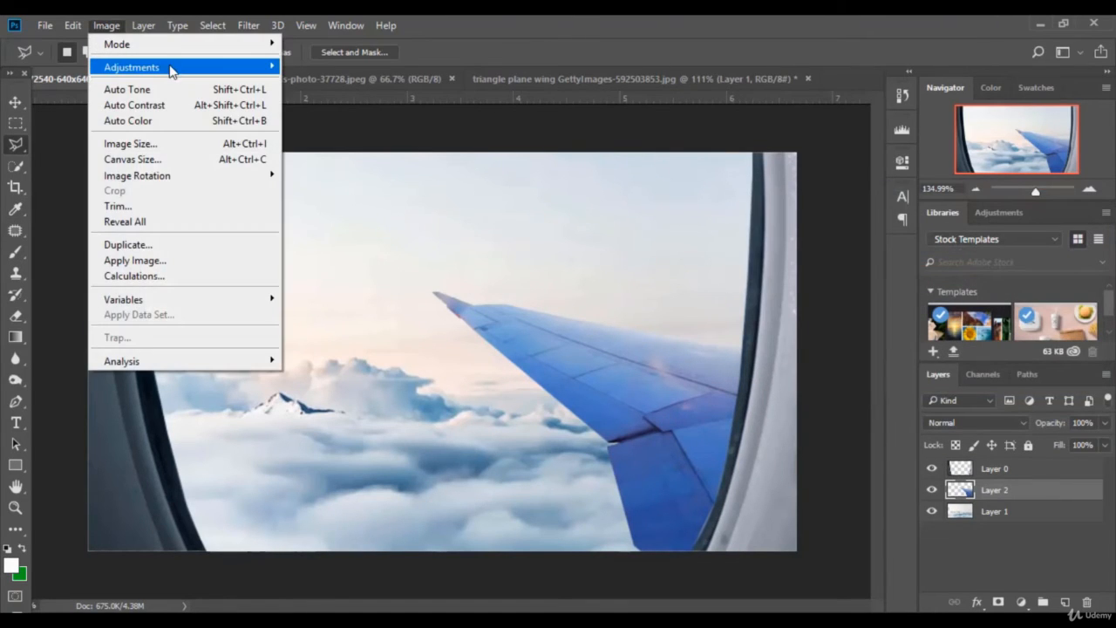
pyautogui.moveTo(173, 67)
pyautogui.click(312, 83)
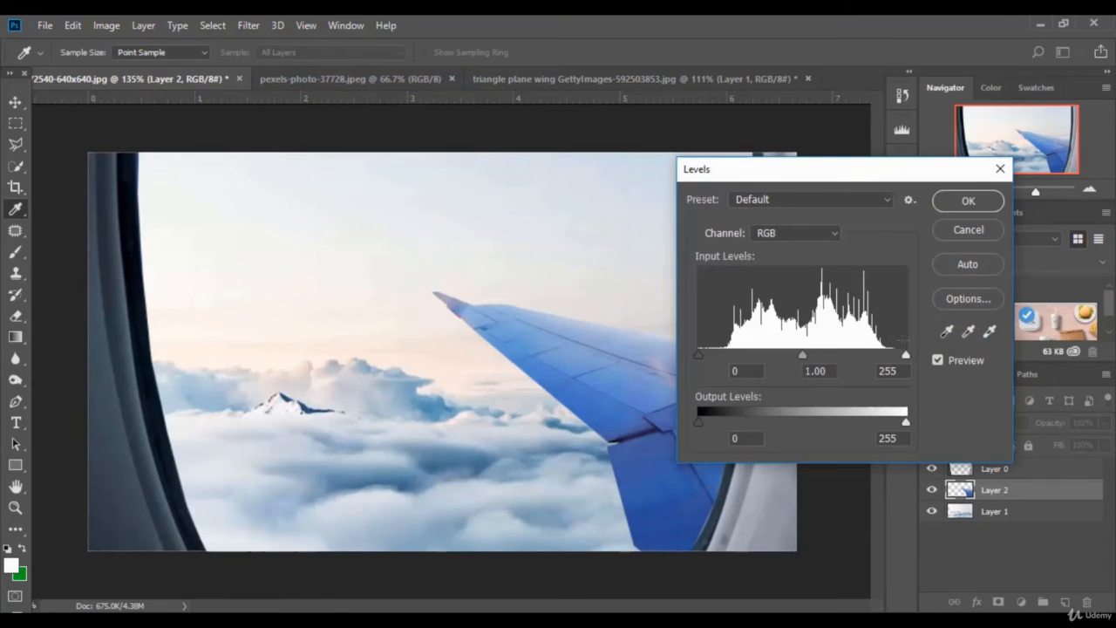
pyautogui.moveTo(905, 356); pyautogui.dragTo(887, 356)
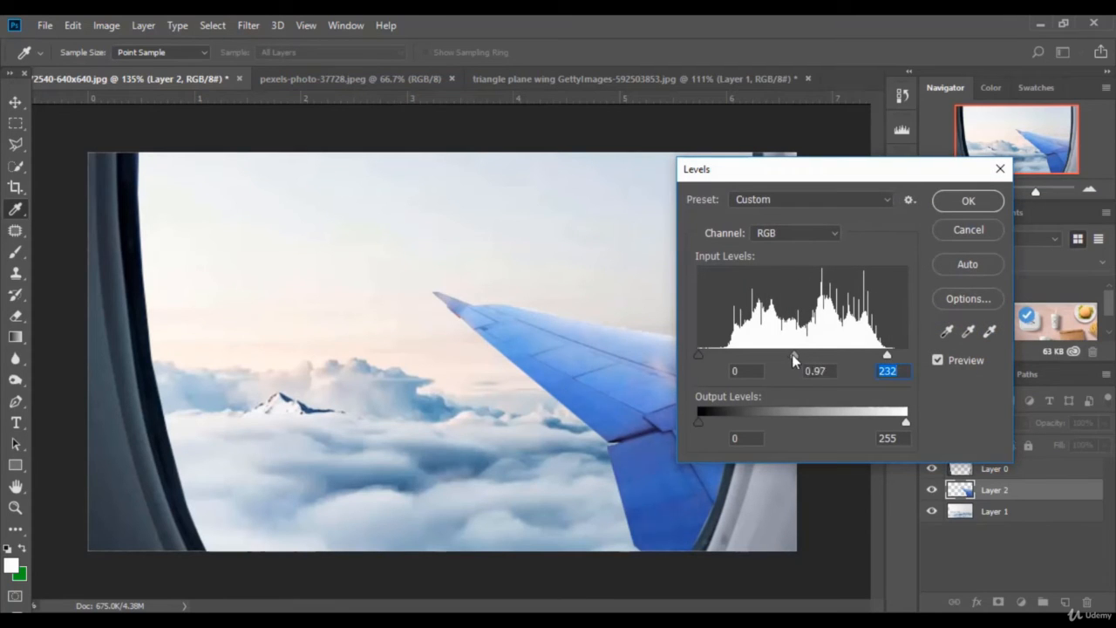
pyautogui.moveTo(794, 358)
pyautogui.mouseDown()
pyautogui.moveTo(777, 357)
pyautogui.moveTo(787, 358)
pyautogui.mouseUp()
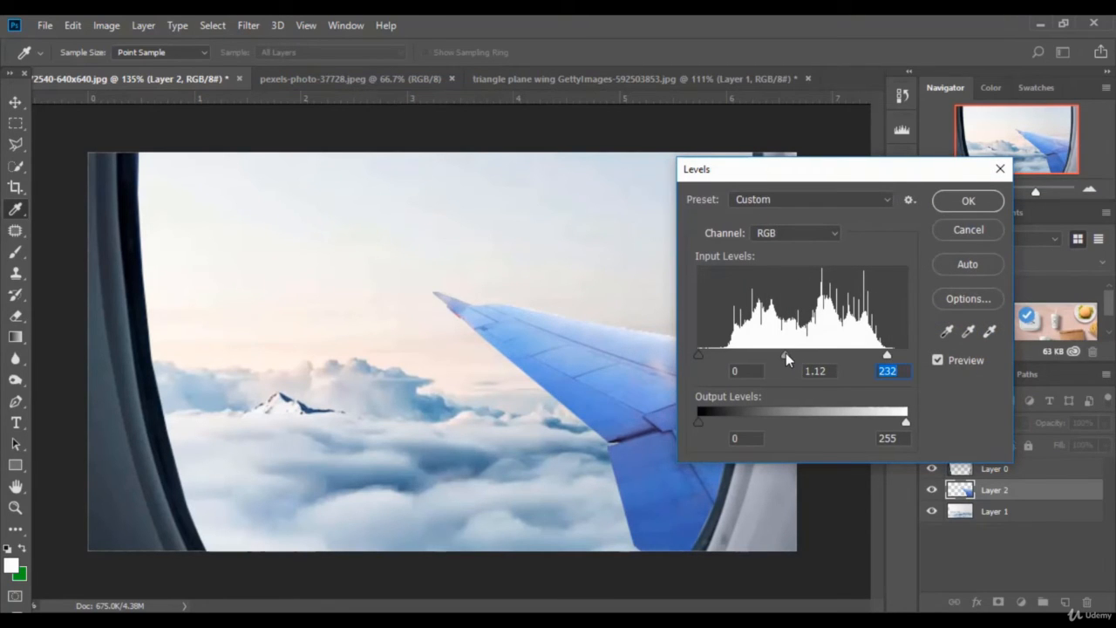
pyautogui.click(786, 354)
pyautogui.click(968, 201)
pyautogui.press('l')
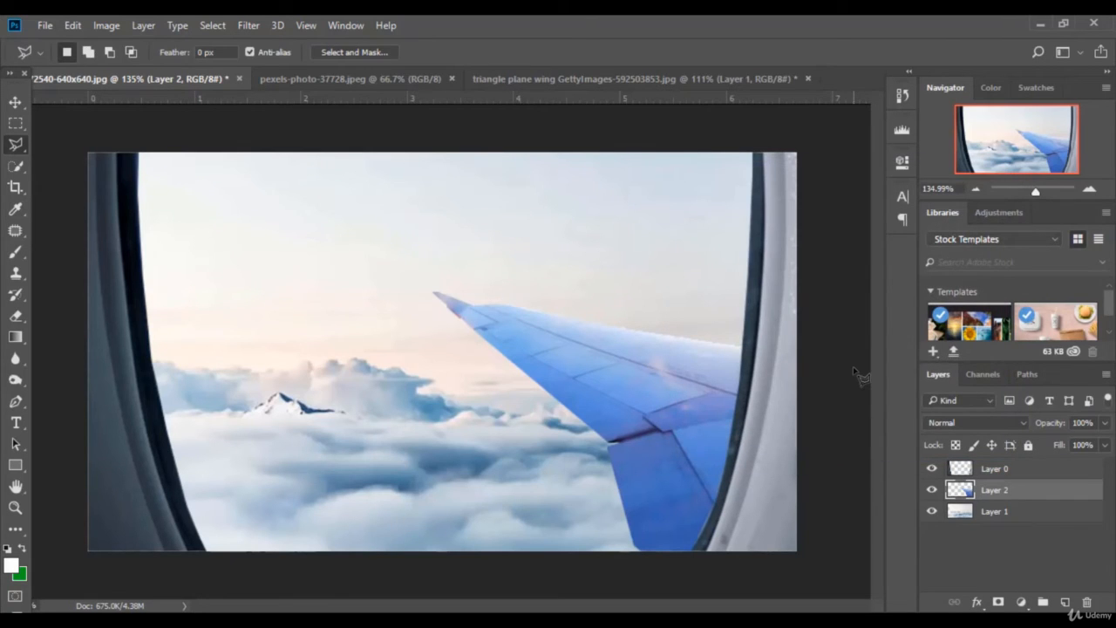
# Step: Apply a midtone Color Balance of -38, 0, +32 to the window-frame Layer 0
pyautogui.click(15, 102)
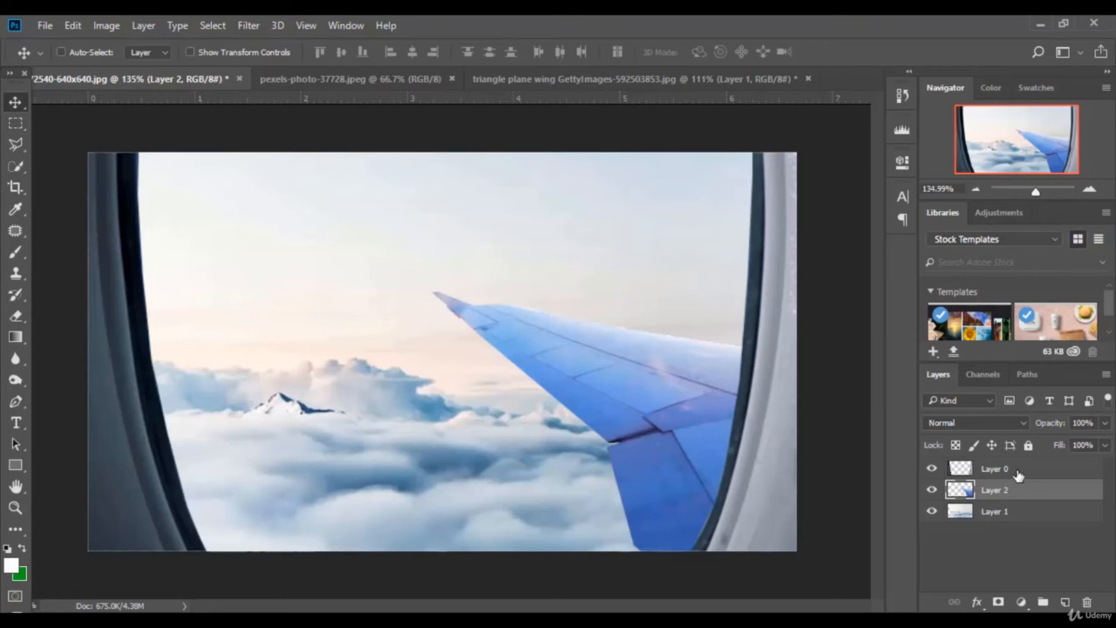
pyautogui.click(1003, 470)
pyautogui.click(106, 26)
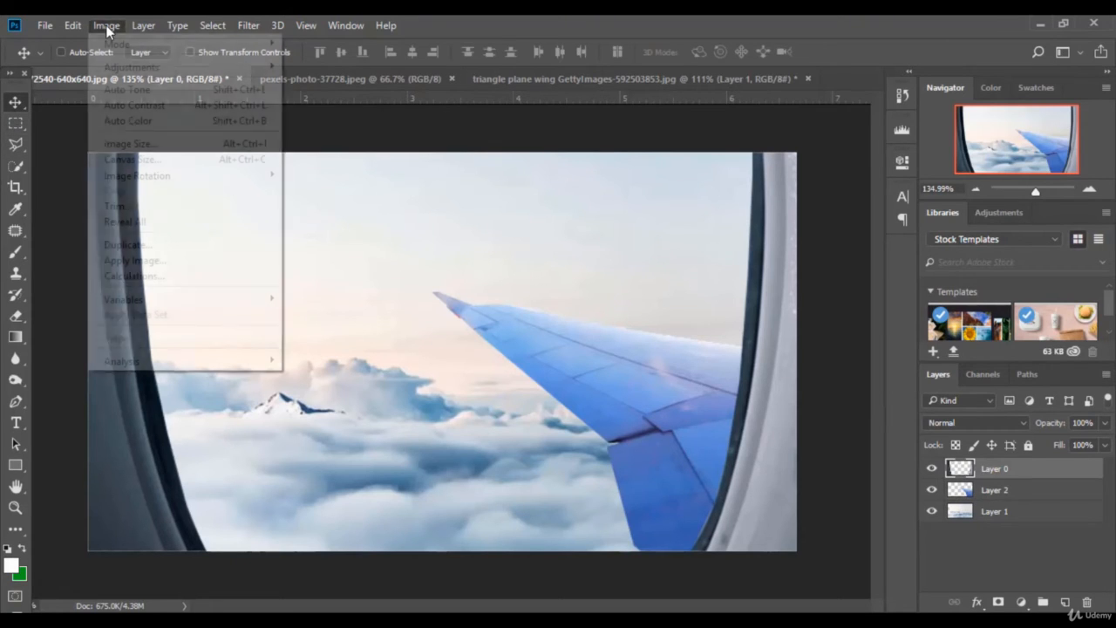
pyautogui.moveTo(149, 67)
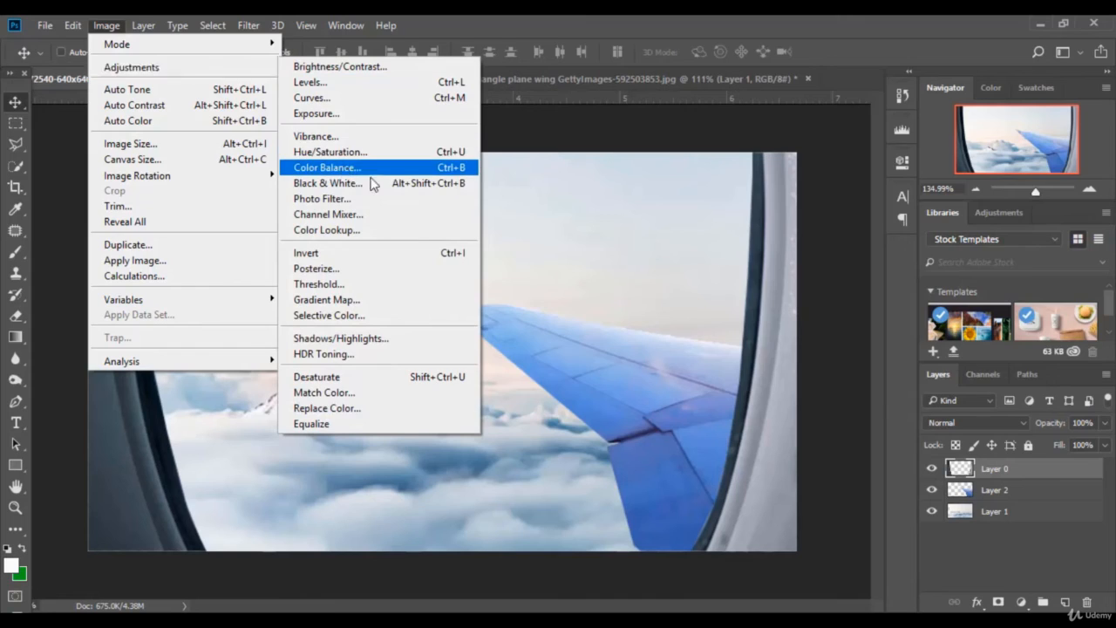
pyautogui.click(375, 182)
pyautogui.moveTo(899, 301); pyautogui.dragTo(917, 309)
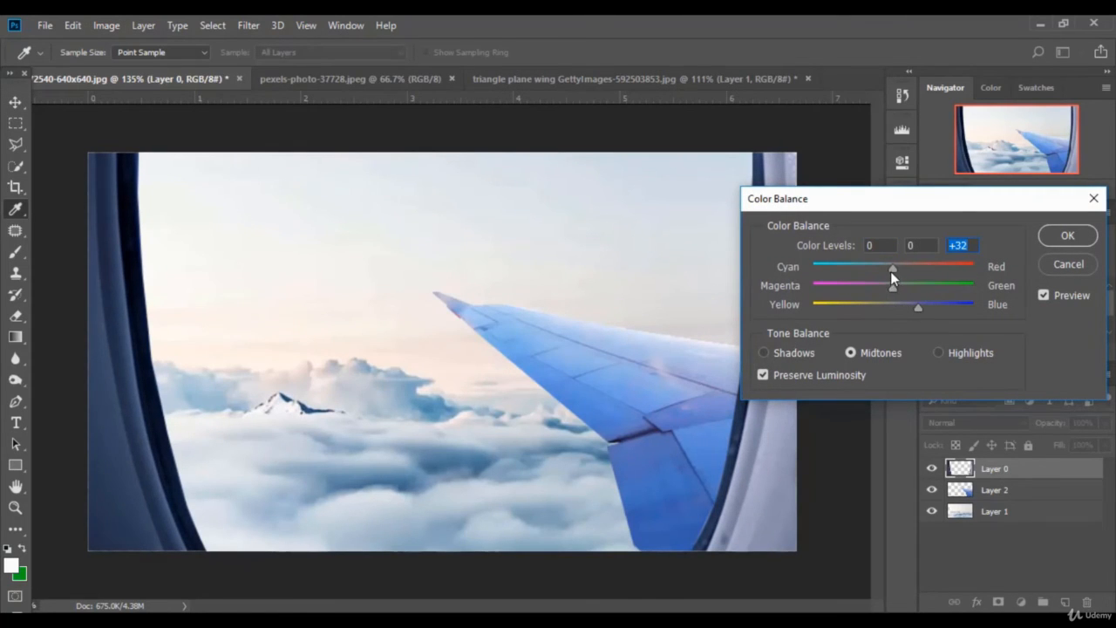
pyautogui.click(863, 277)
pyautogui.click(1068, 235)
pyautogui.press('v')
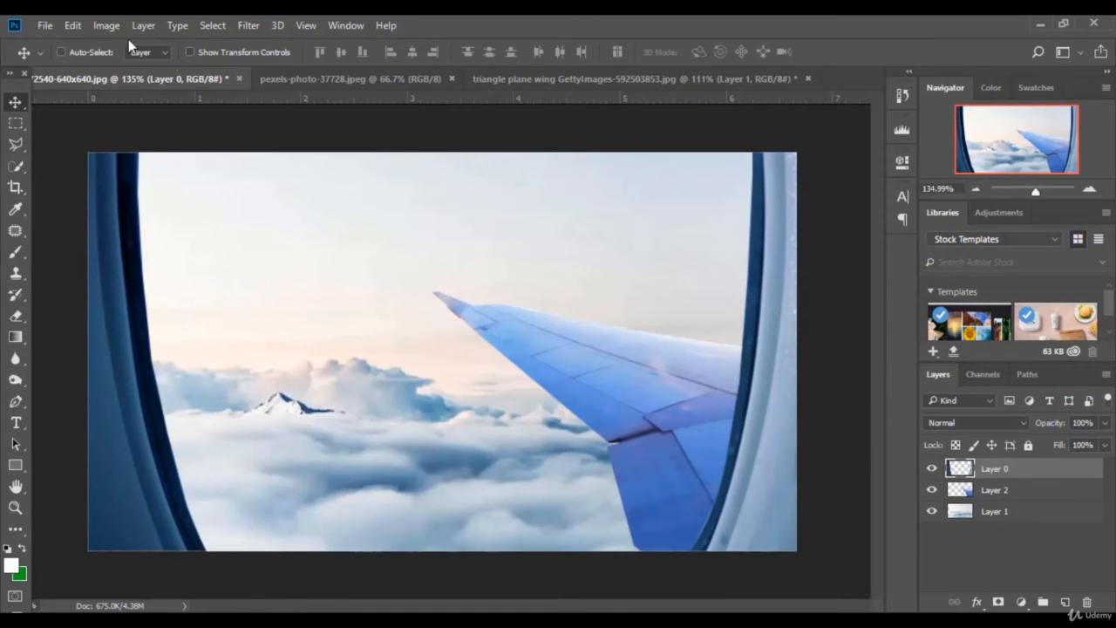
pyautogui.click(45, 26)
# Step: Open the jt-bxd-man-fly image and drag the flying man into the window composite as Layer 3
pyautogui.click(61, 55)
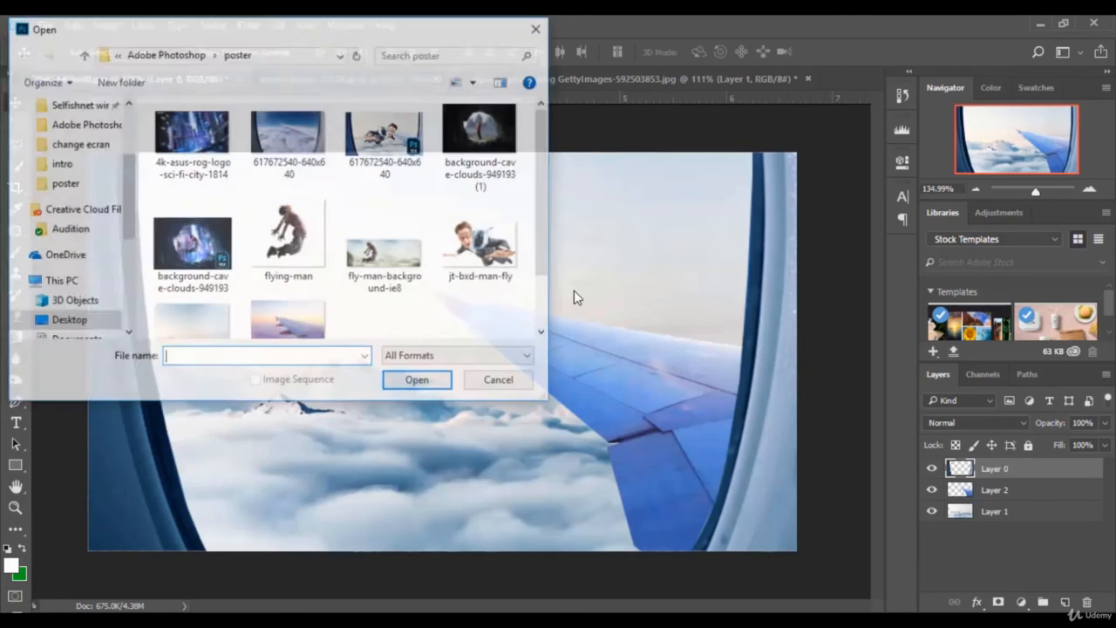
pyautogui.scroll(-1, 424, 287)
pyautogui.scroll(1, 428, 291)
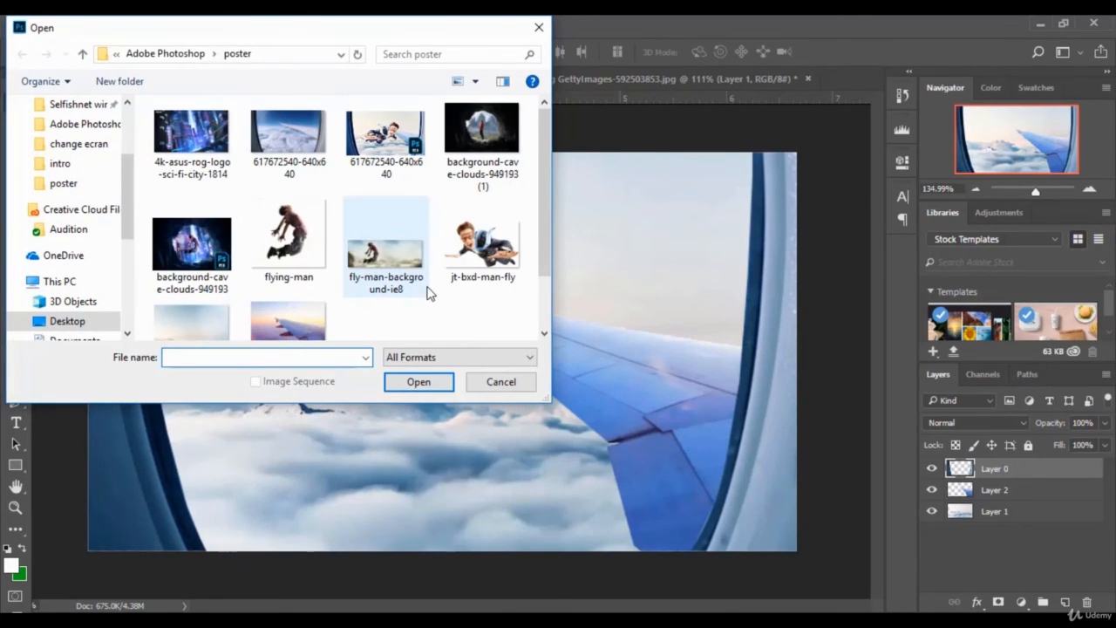
pyautogui.click(475, 262)
pyautogui.click(421, 382)
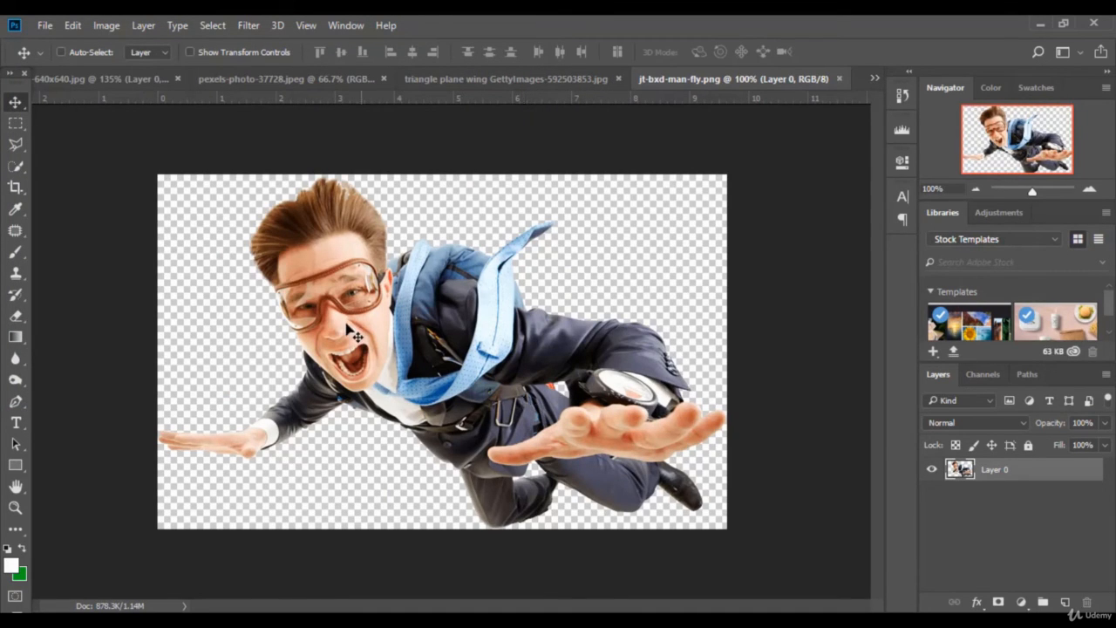
pyautogui.moveTo(388, 307); pyautogui.dragTo(395, 348)
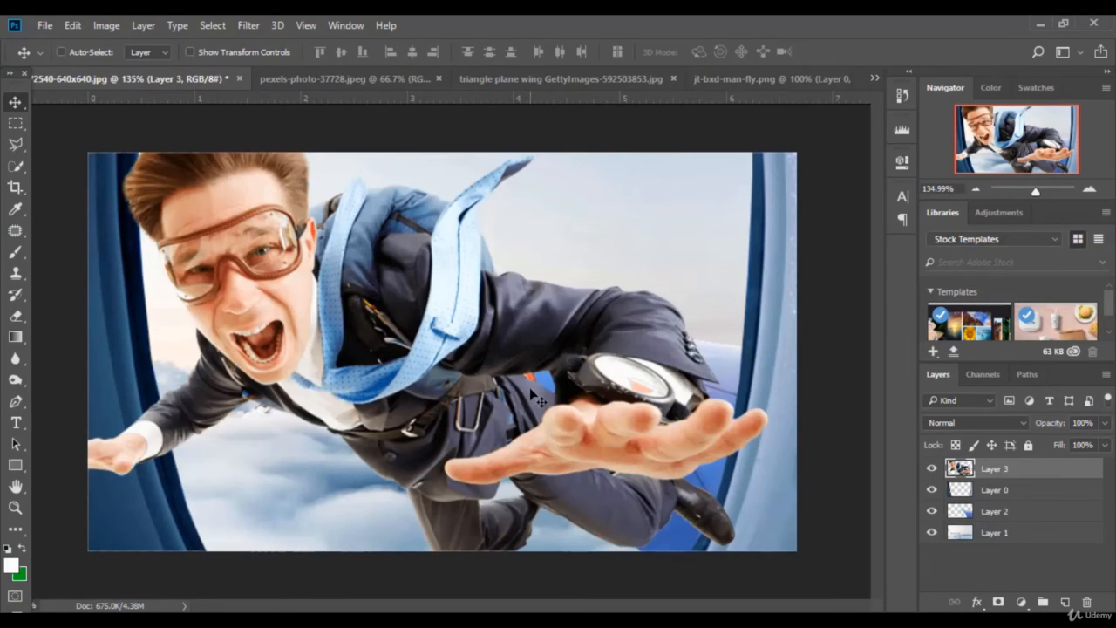
# Step: Scale the flying man down and flip him horizontally to face right
pyautogui.click(280, 54)
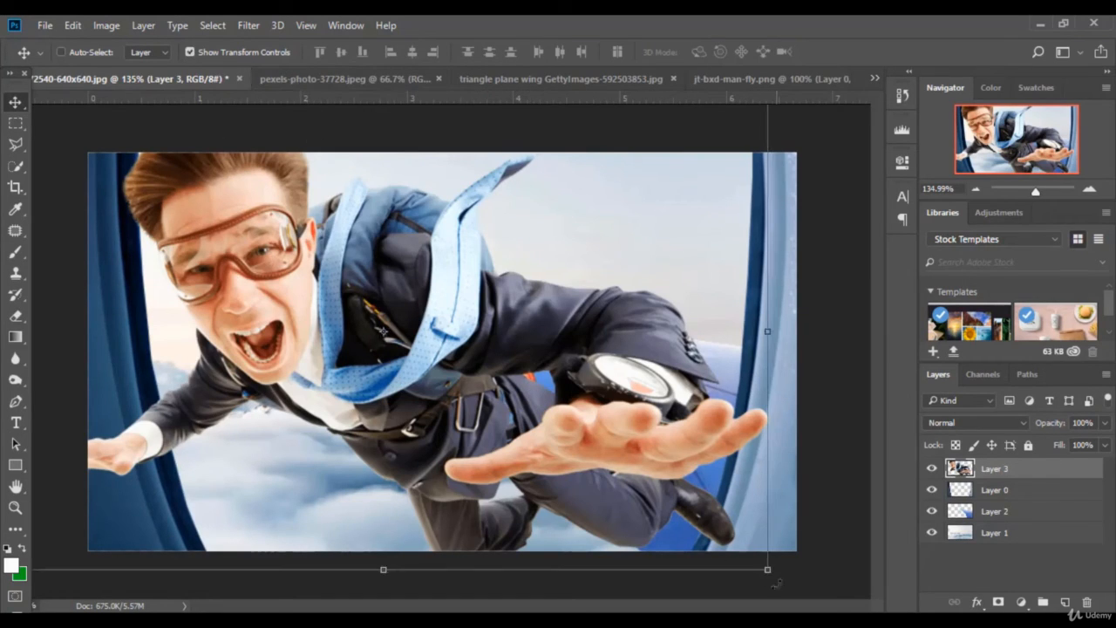
pyautogui.moveTo(768, 569); pyautogui.dragTo(559, 450)
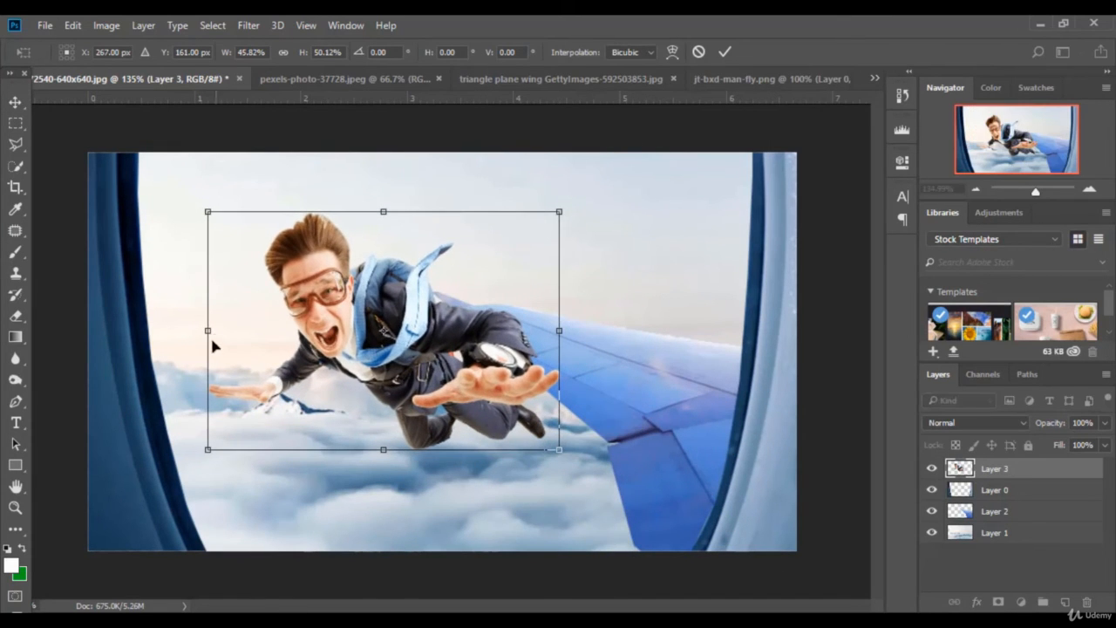
pyautogui.moveTo(212, 335); pyautogui.dragTo(749, 371)
pyautogui.moveTo(680, 392); pyautogui.dragTo(398, 415)
pyautogui.moveTo(464, 367); pyautogui.dragTo(640, 370)
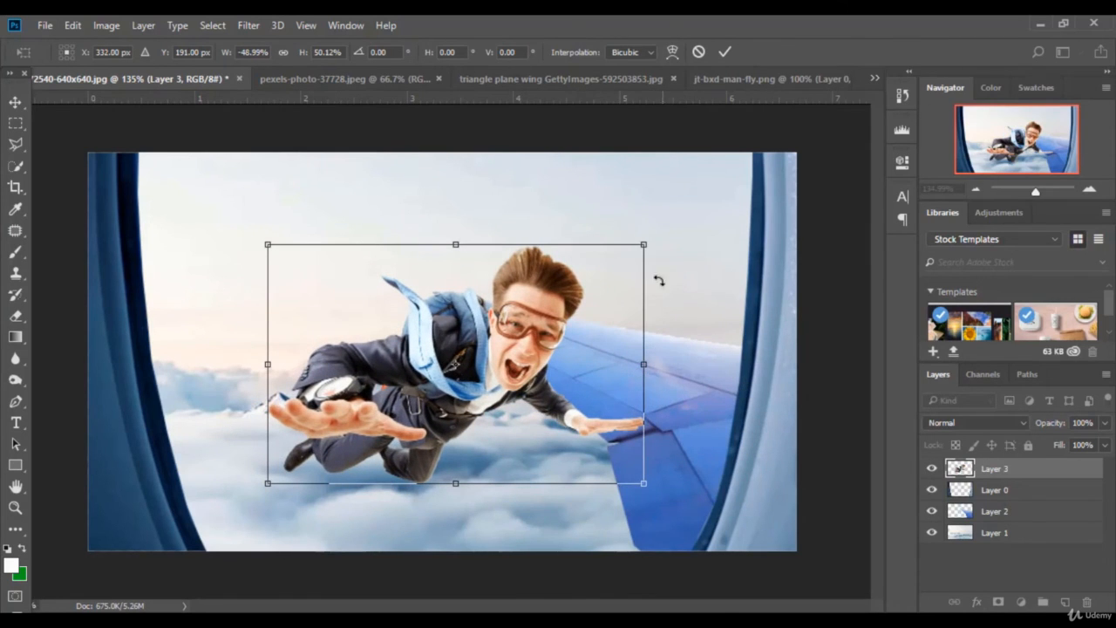
# Step: Shrink him to about 40% by 35.5%, centre him over the wing, and view at 100%
pyautogui.moveTo(643, 246); pyautogui.dragTo(575, 322)
pyautogui.moveTo(535, 389); pyautogui.dragTo(565, 379)
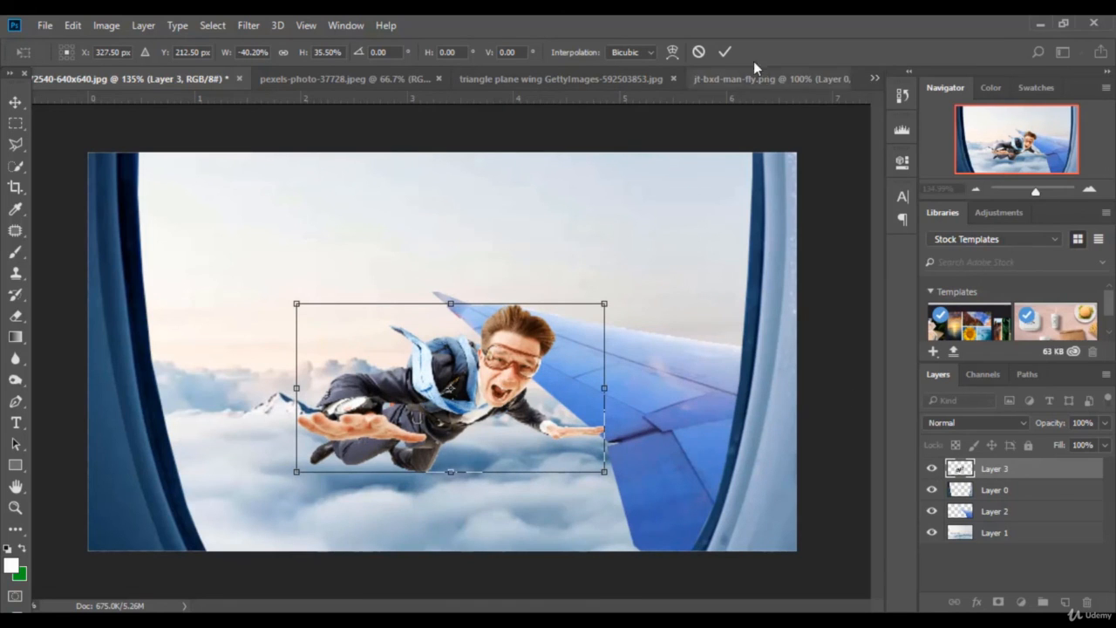
pyautogui.click(725, 52)
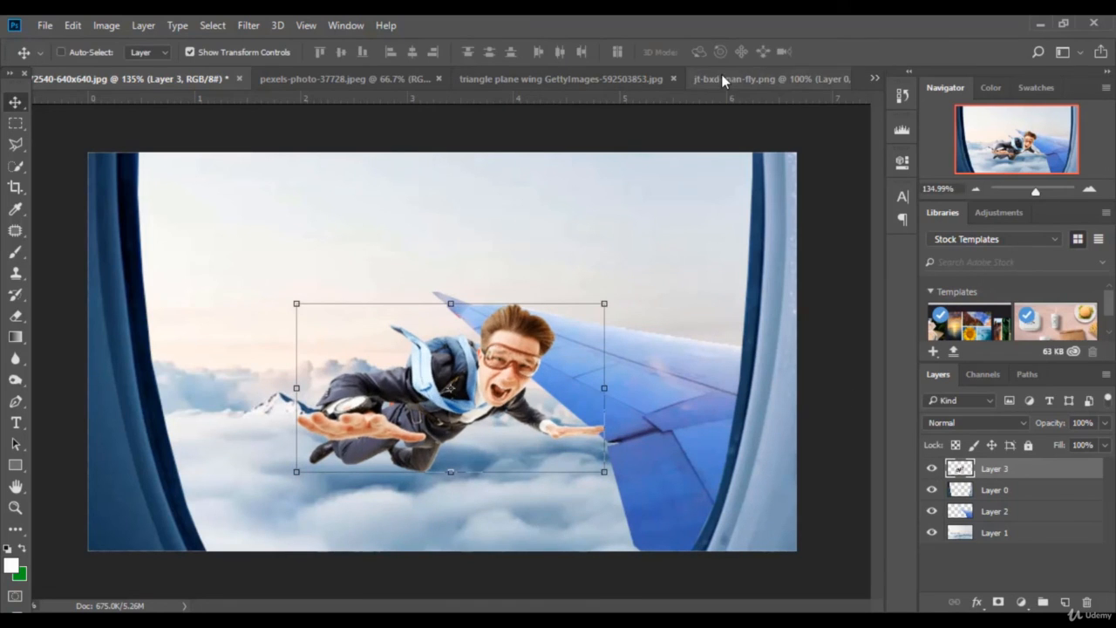
pyautogui.click(235, 53)
pyautogui.hotkey('ctrl', '1')
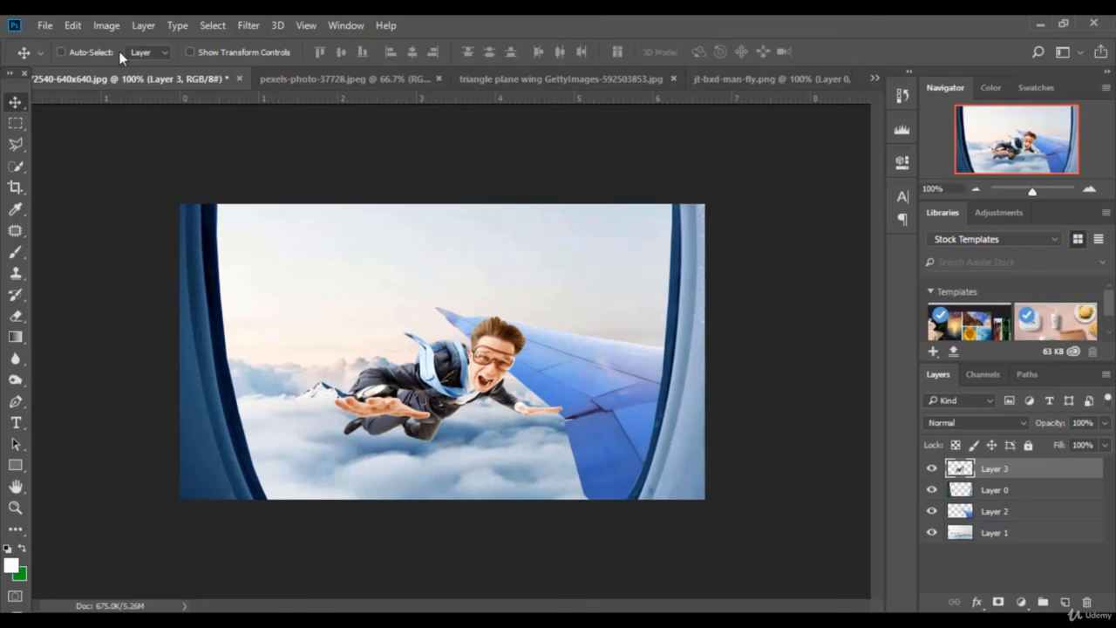
# Step: Apply Levels of 10 / 1.03 / 236 to the flying man's layer
pyautogui.click(108, 27)
pyautogui.moveTo(162, 72)
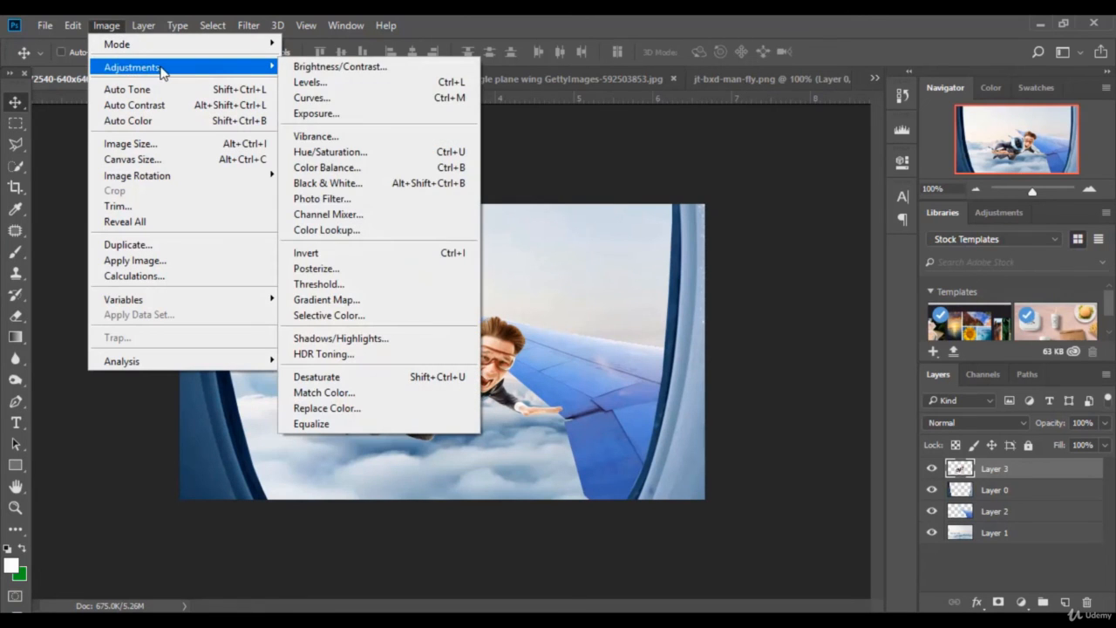
pyautogui.click(312, 83)
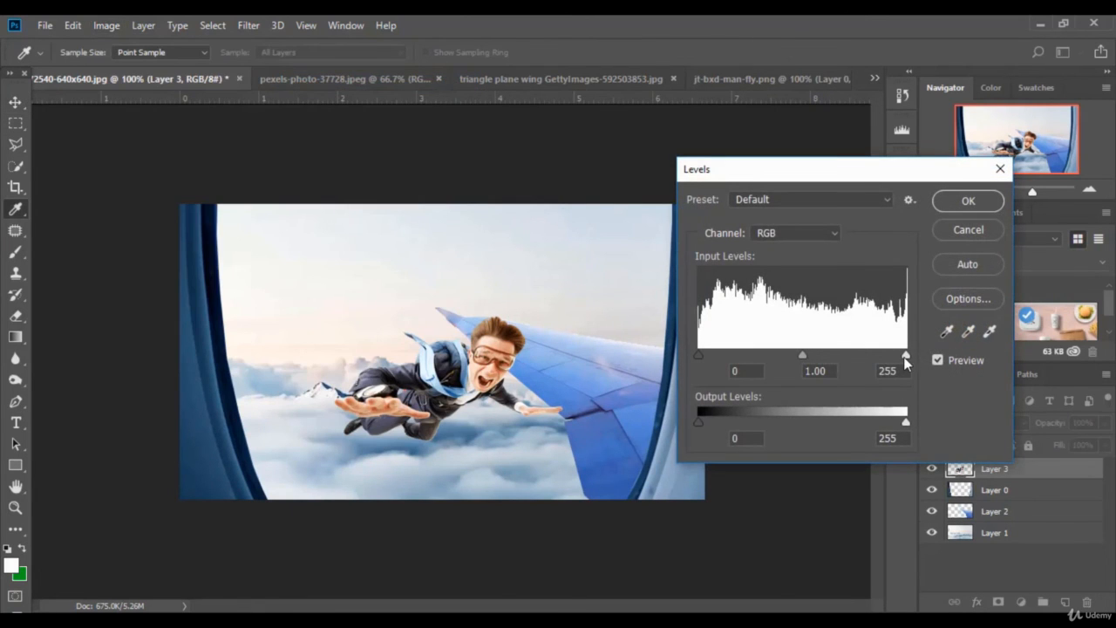
pyautogui.moveTo(906, 357); pyautogui.dragTo(891, 358)
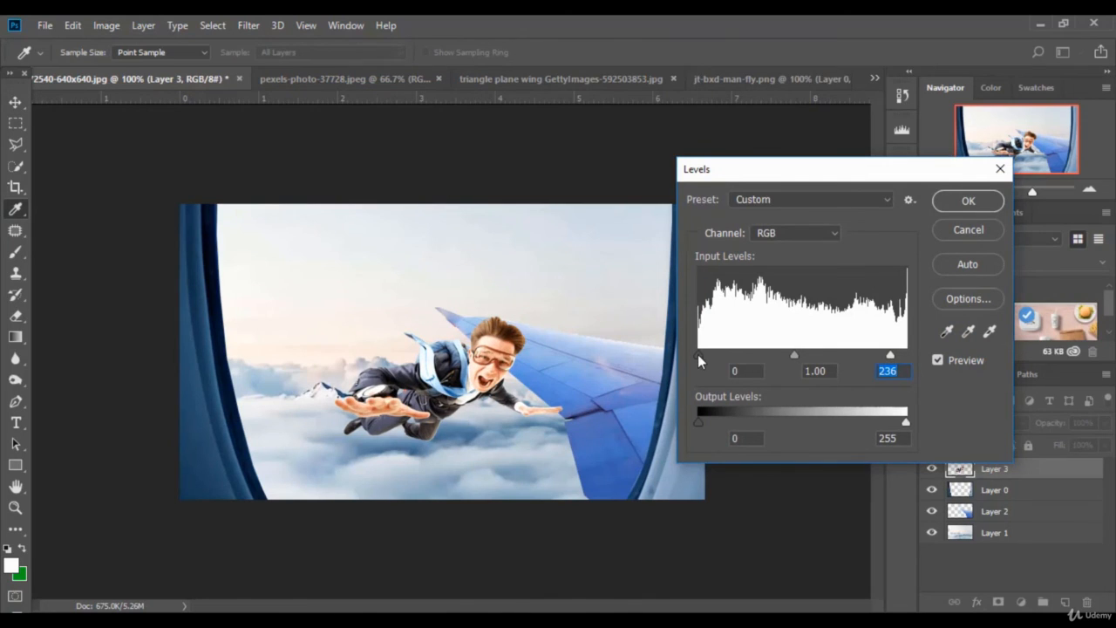
pyautogui.moveTo(698, 355); pyautogui.dragTo(707, 354)
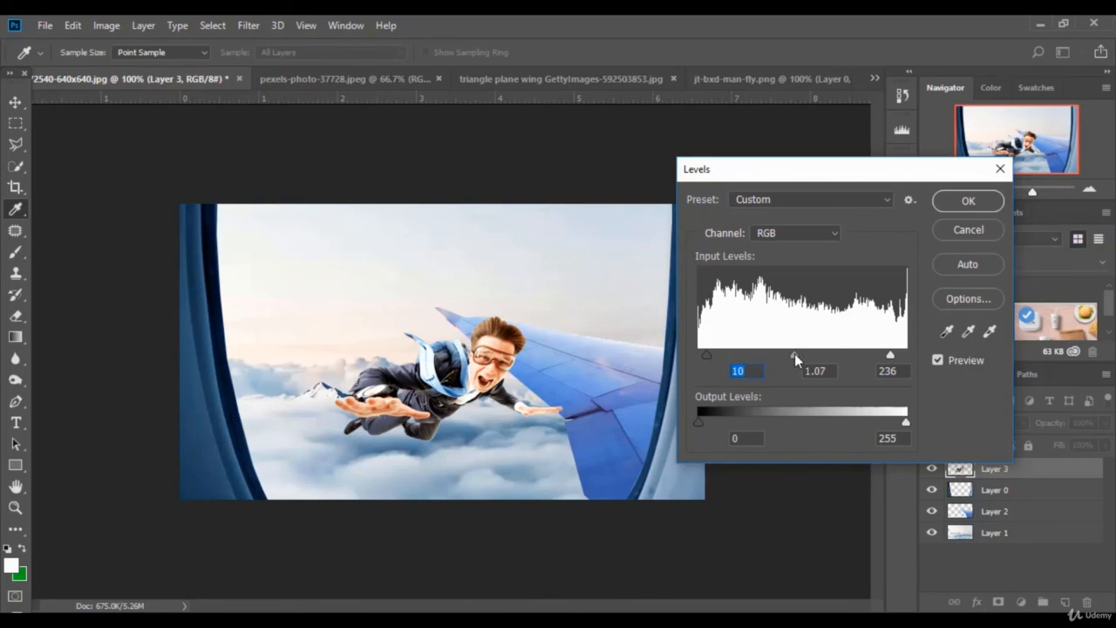
pyautogui.moveTo(793, 353); pyautogui.dragTo(797, 355)
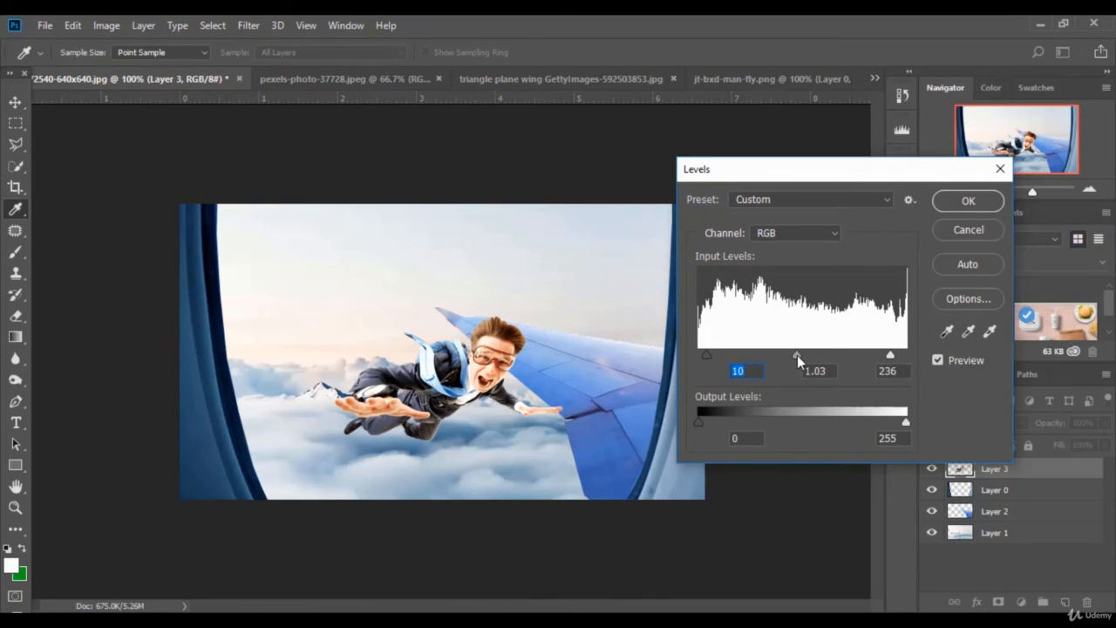
pyautogui.click(985, 203)
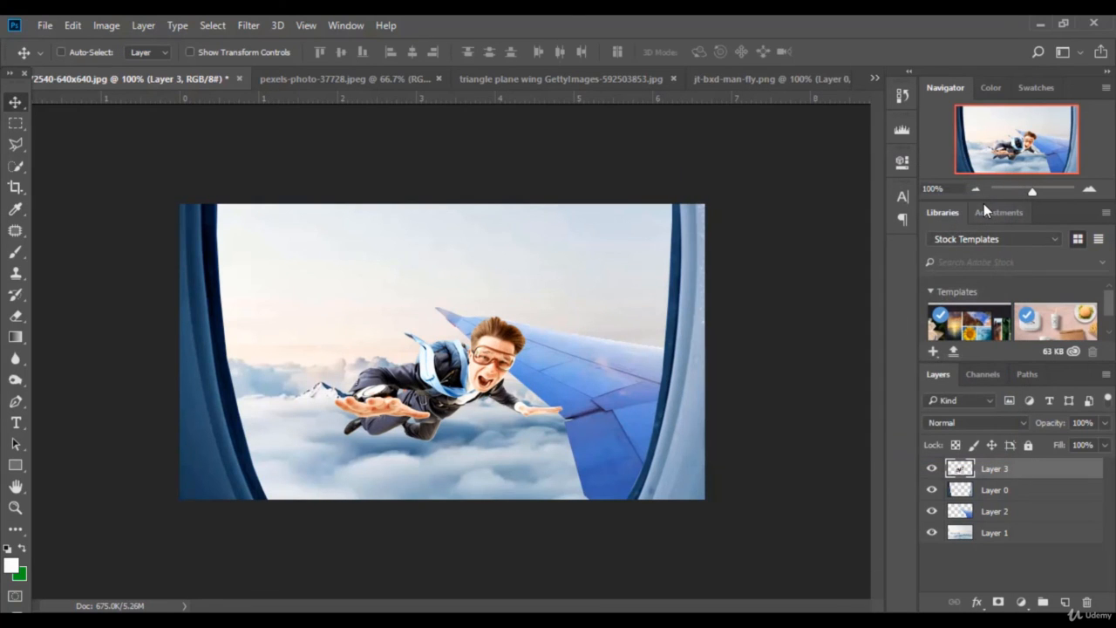